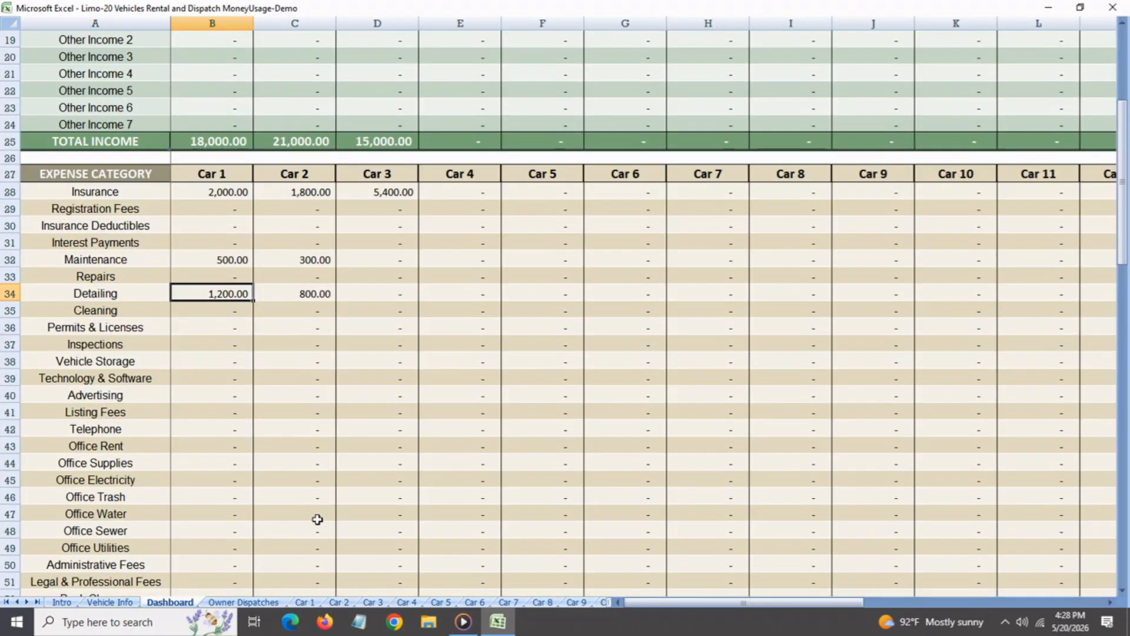
- View the Owner Dispatches sheet, and the company name and fiscal period boxes on the Intro sheet
left_click(259, 602)
left_click(418, 250)
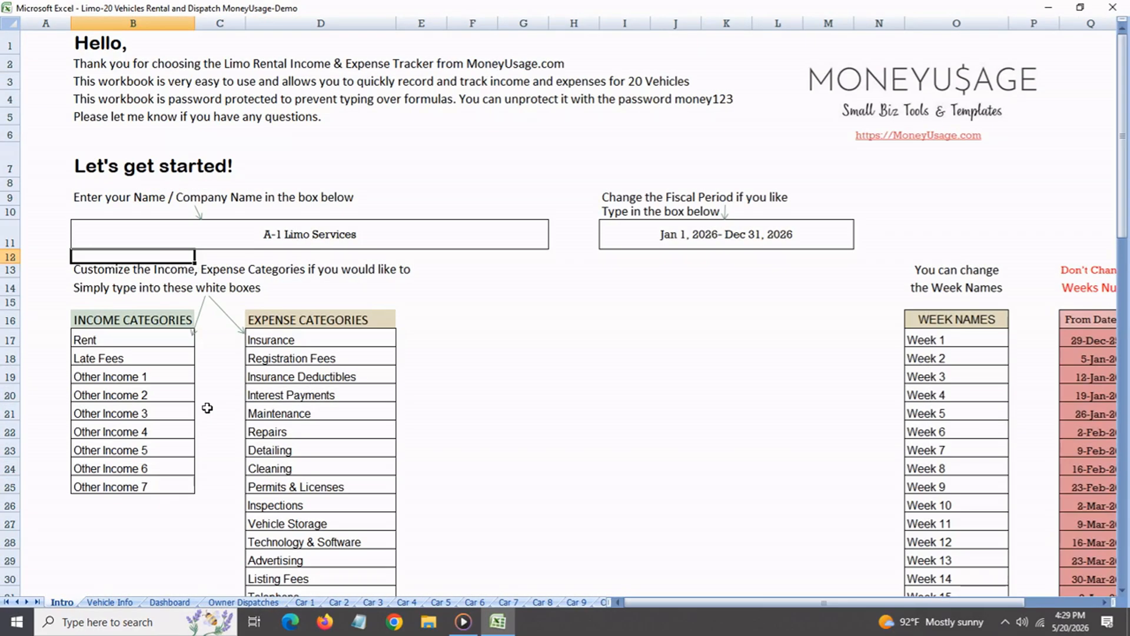
left_click(261, 235)
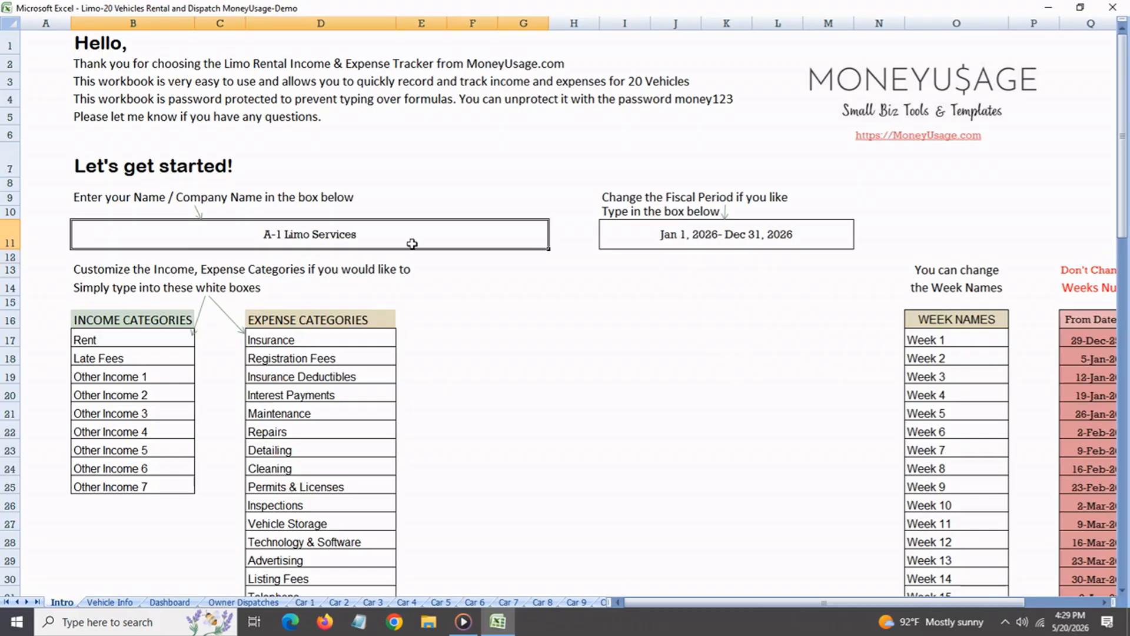
left_click(653, 243)
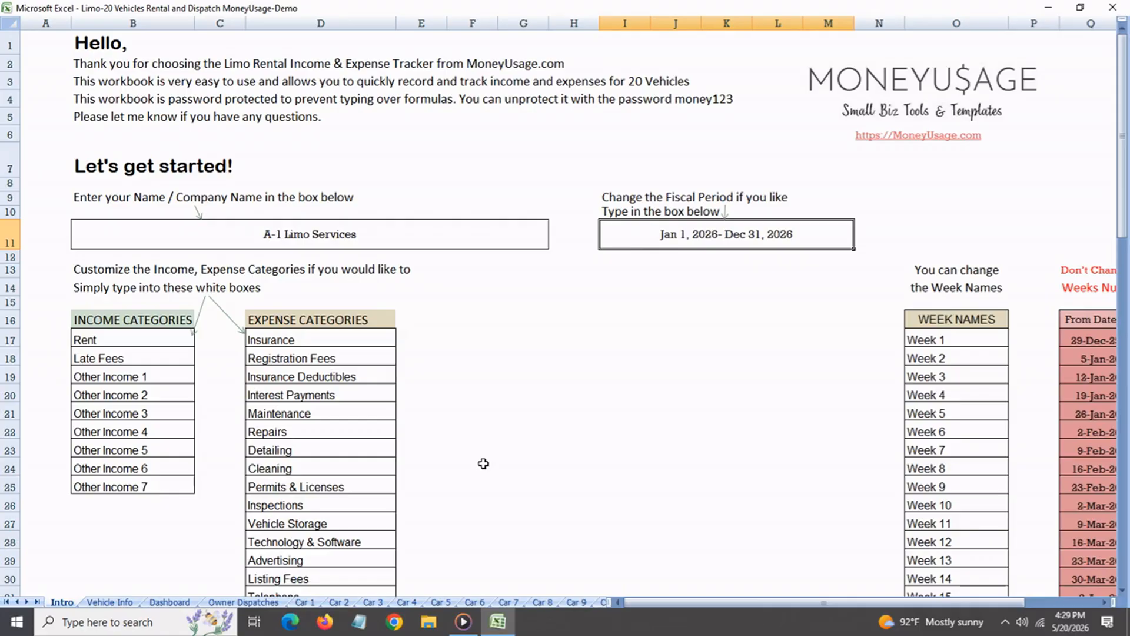
- Look over the income and expense category lists on the Intro sheet
left_click(127, 322)
left_click(283, 325)
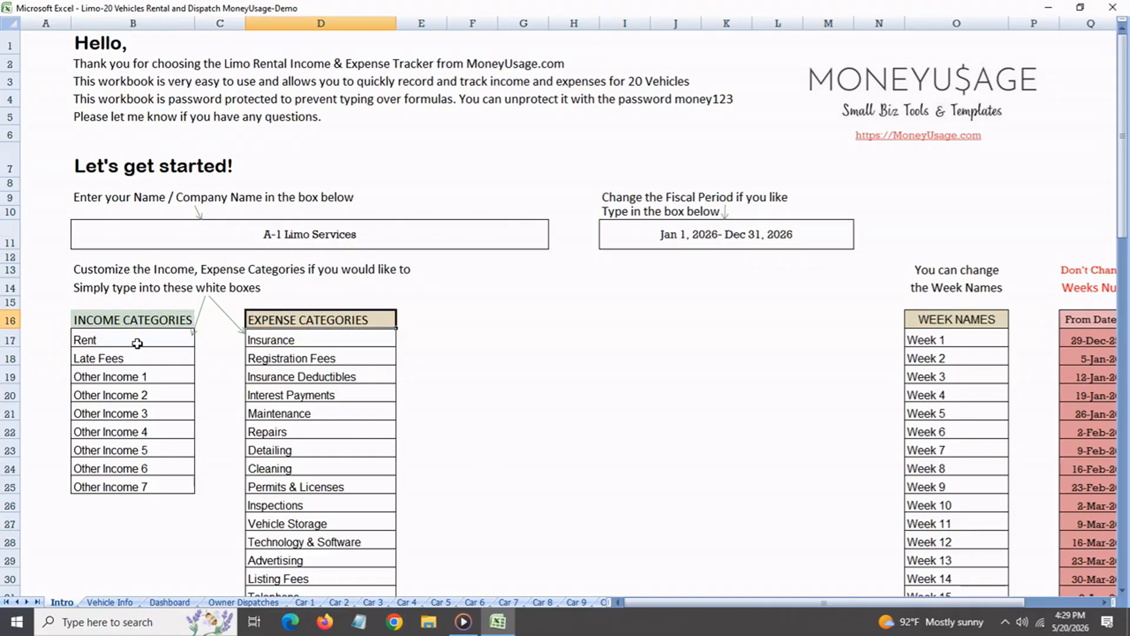
left_click(133, 343)
left_click(122, 361)
left_click(120, 376)
left_click(121, 396)
left_click(305, 343)
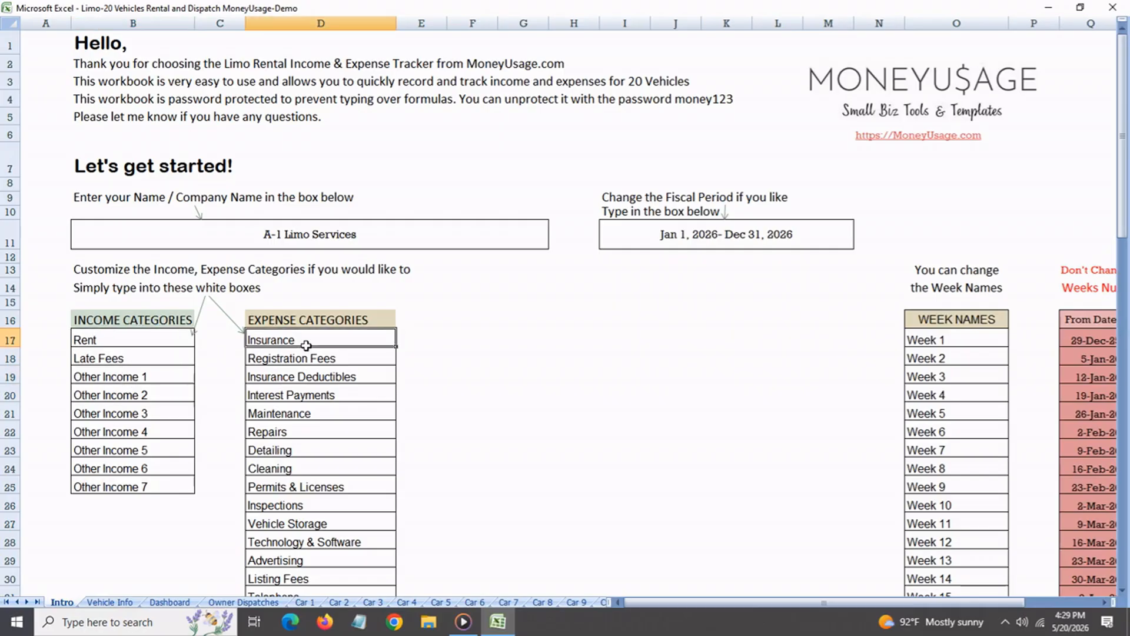
left_click(304, 371)
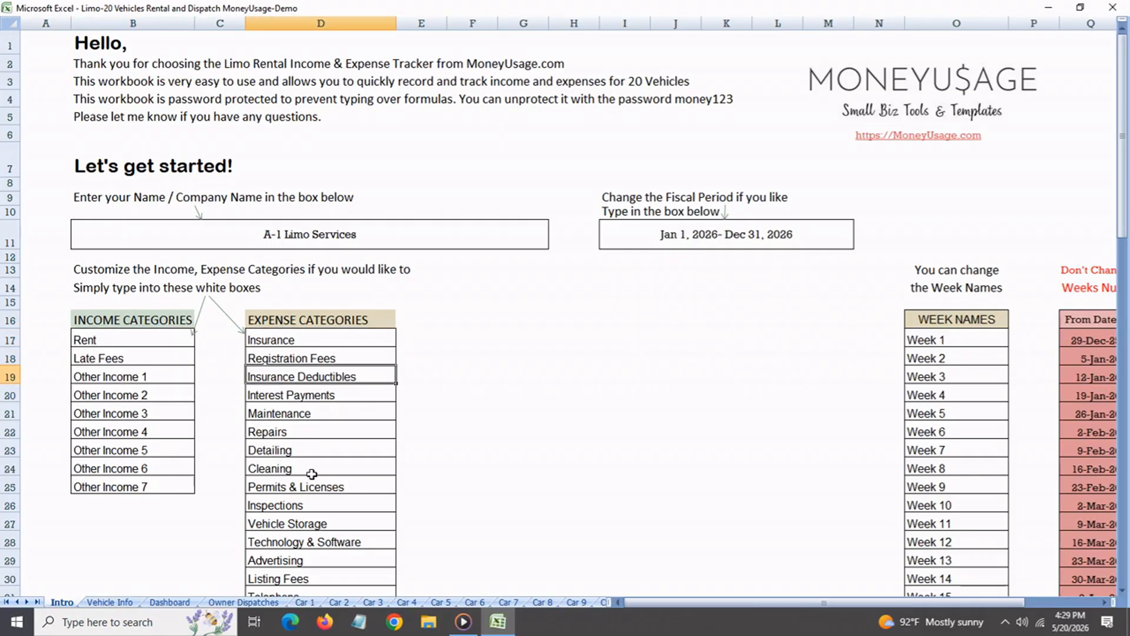
- Rename the expense category Other Expense 1 to "Office maintenance" on the Intro sheet
scroll(309, 472, "down", 5)
scroll(311, 478, "down", 1)
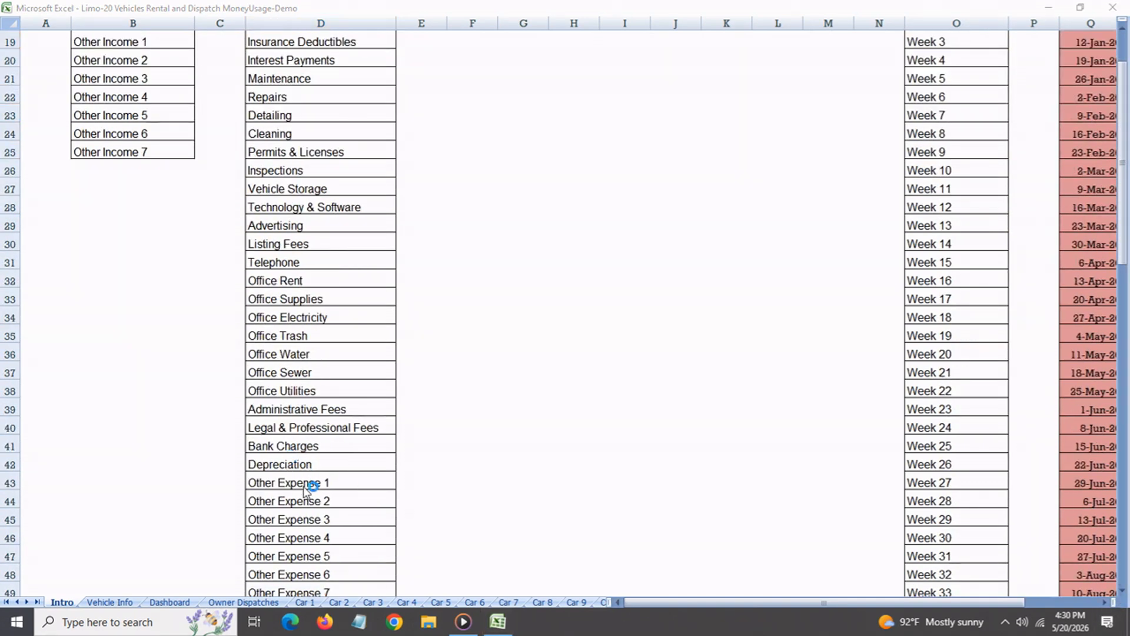
left_click(306, 485)
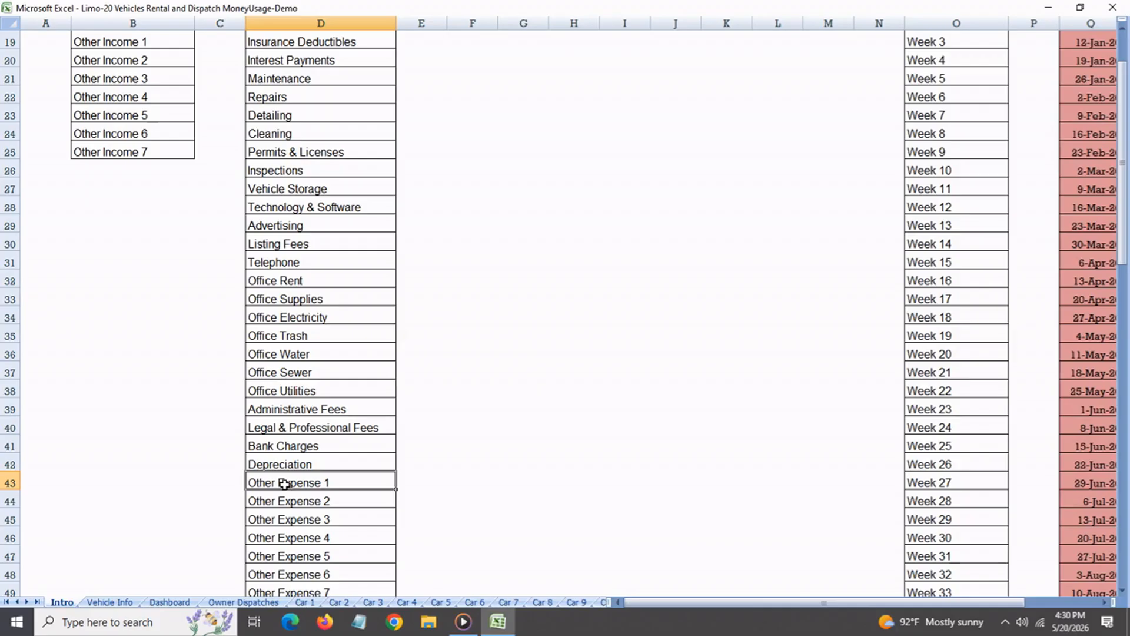
type("Office maintenance")
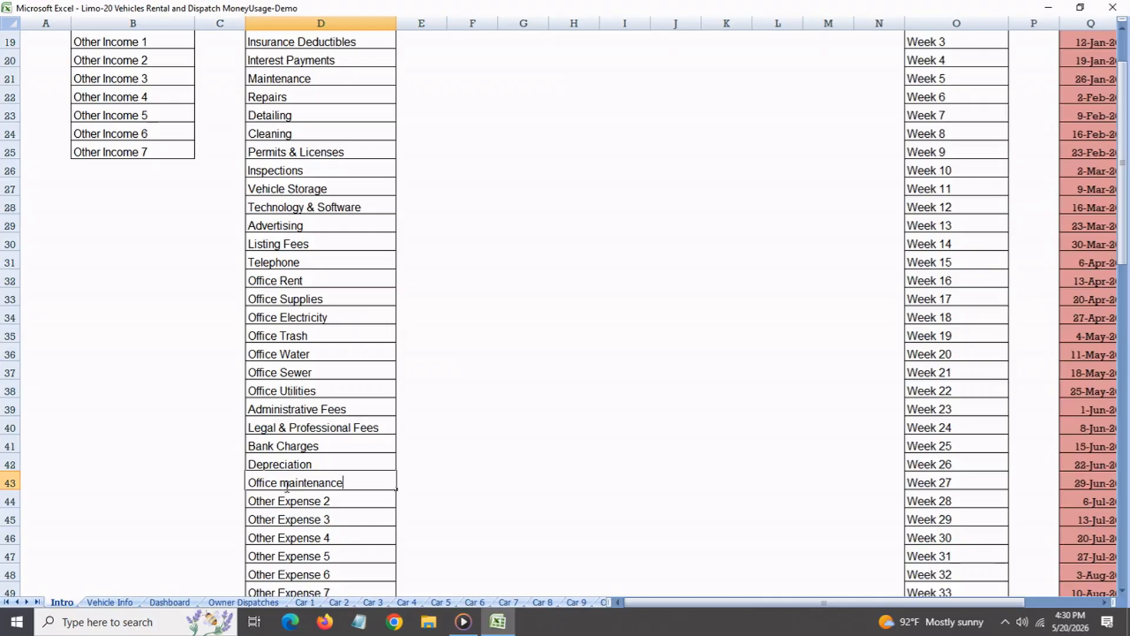
key("Return")
- Examine the customizable week names and their matching from and to dates on the Intro sheet
scroll(672, 606, "up", 5)
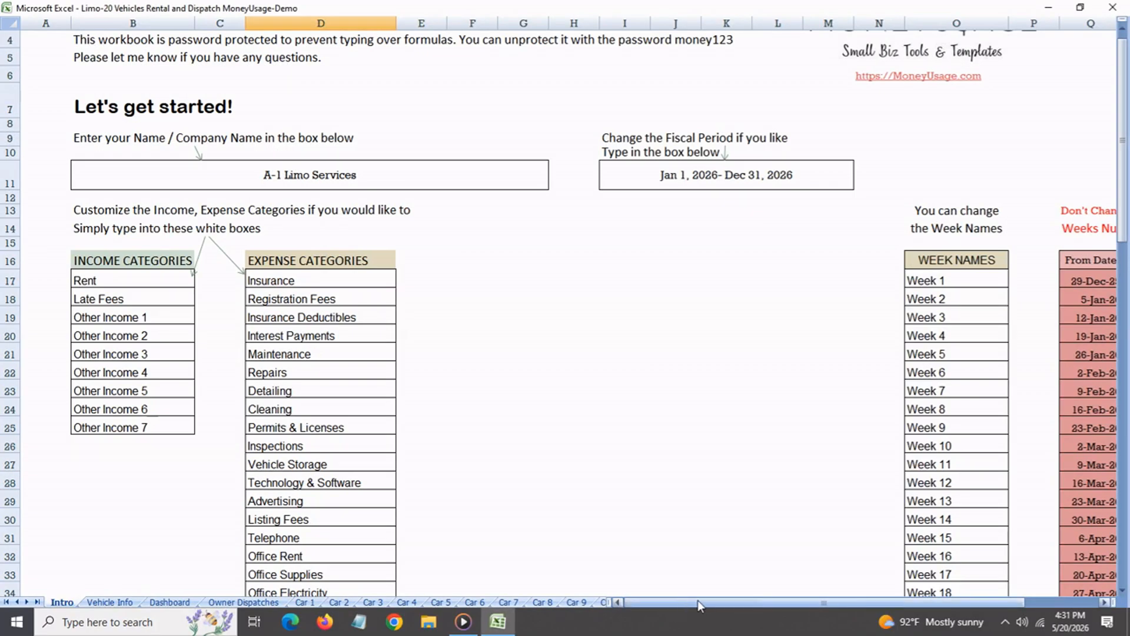
left_click_drag(711, 603, 782, 603)
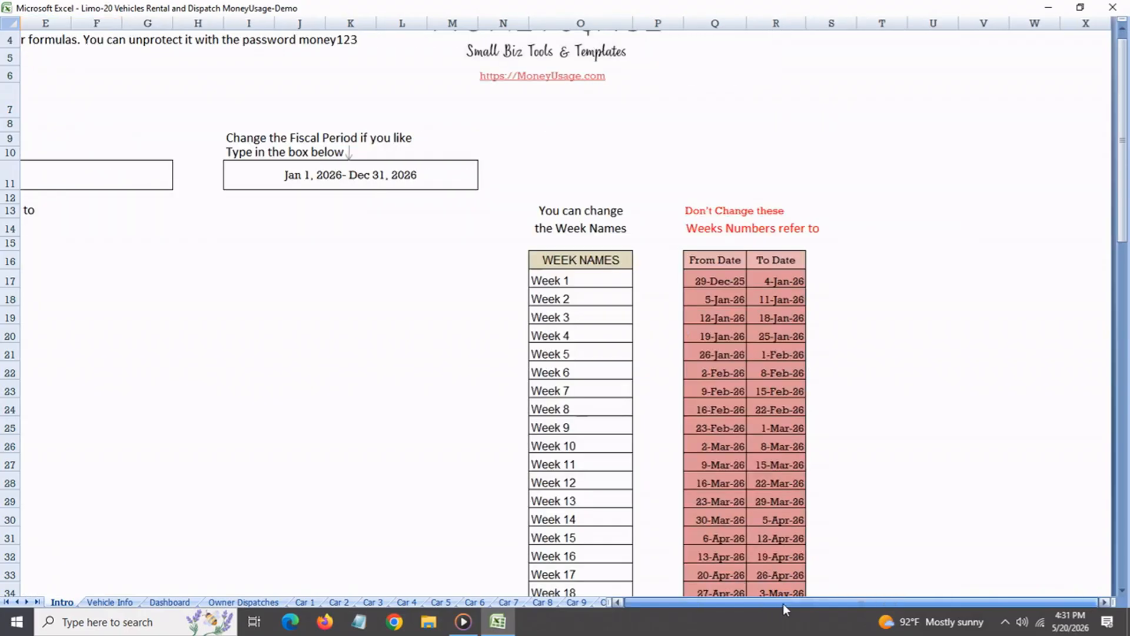
left_click(571, 285)
left_click(569, 303)
left_click(569, 318)
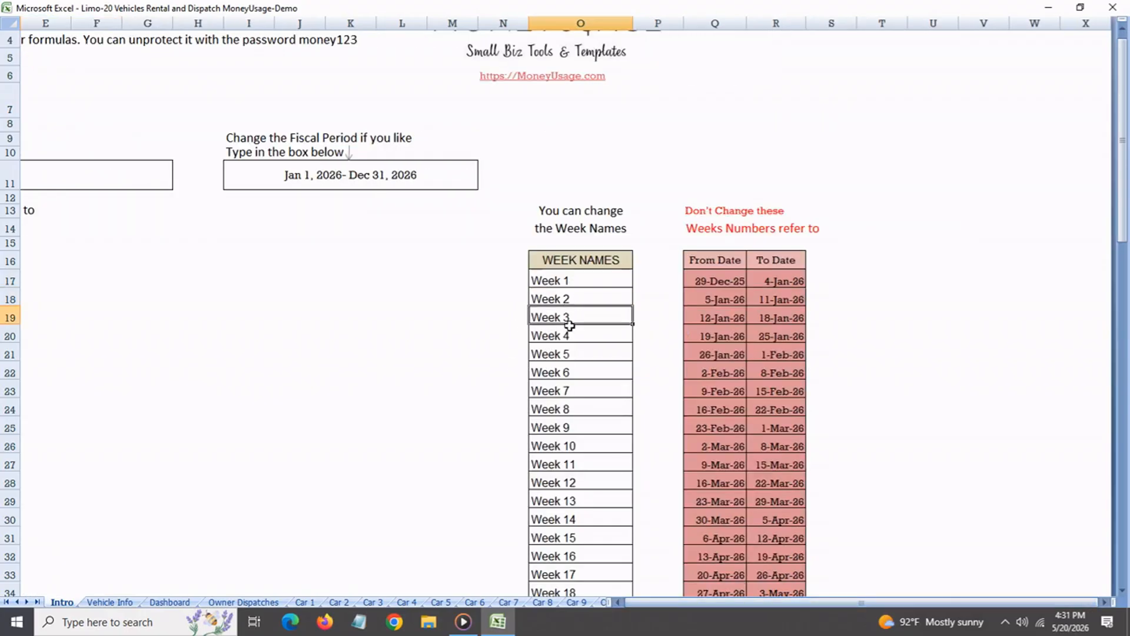
left_click(575, 281)
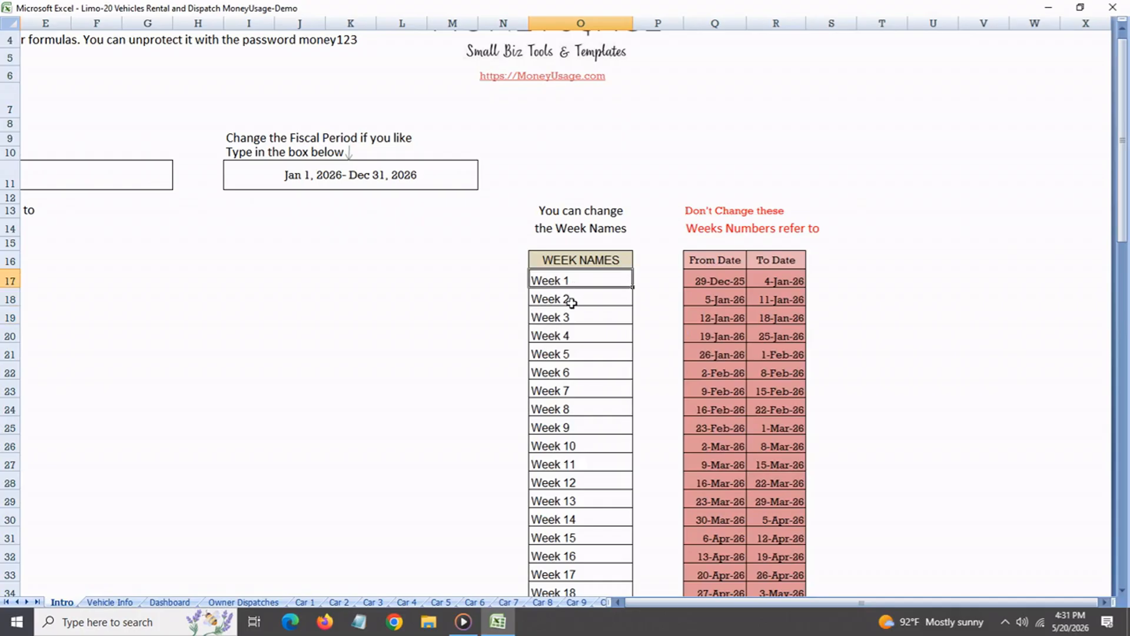
left_click(572, 305)
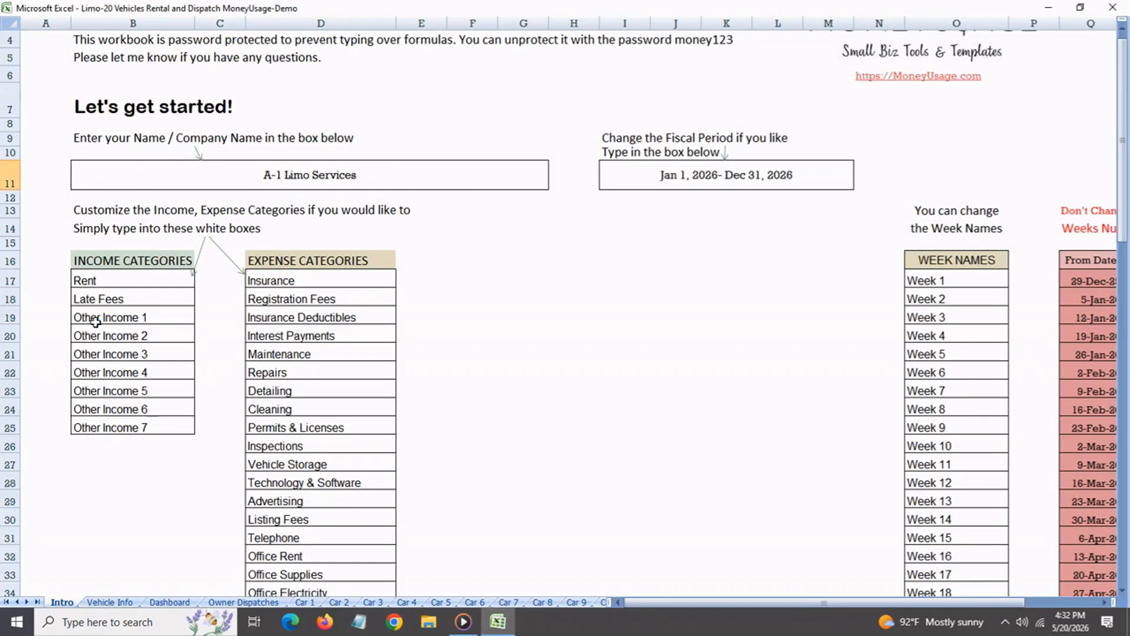
key("F2")
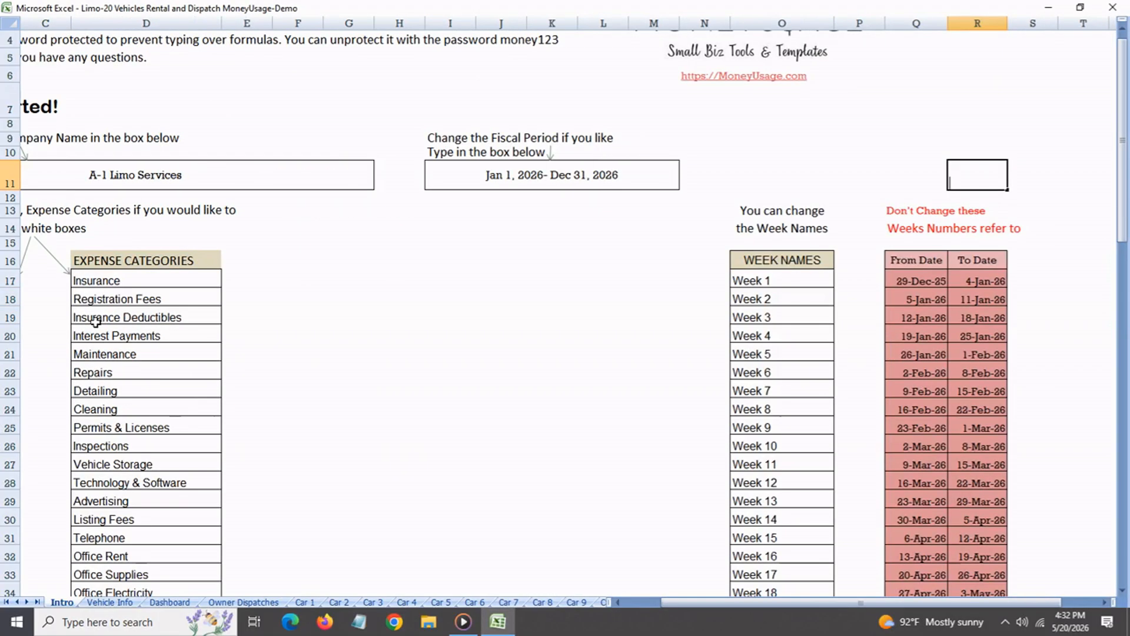
- Go through individual entries in the Intro sheet's expense category list
left_click(103, 320)
left_click(113, 284)
left_click(115, 299)
left_click(114, 321)
left_click(114, 357)
left_click(112, 430)
left_click(115, 406)
left_click(117, 450)
left_click(118, 465)
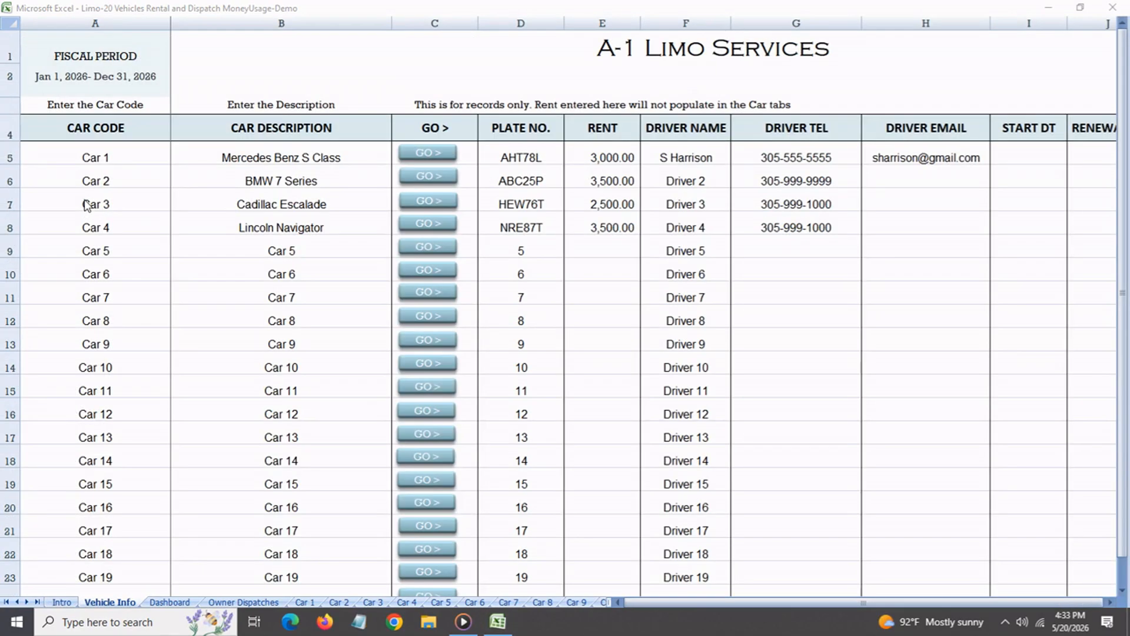
- Look over the first four car codes on the Vehicle Info sheet
left_click(92, 162)
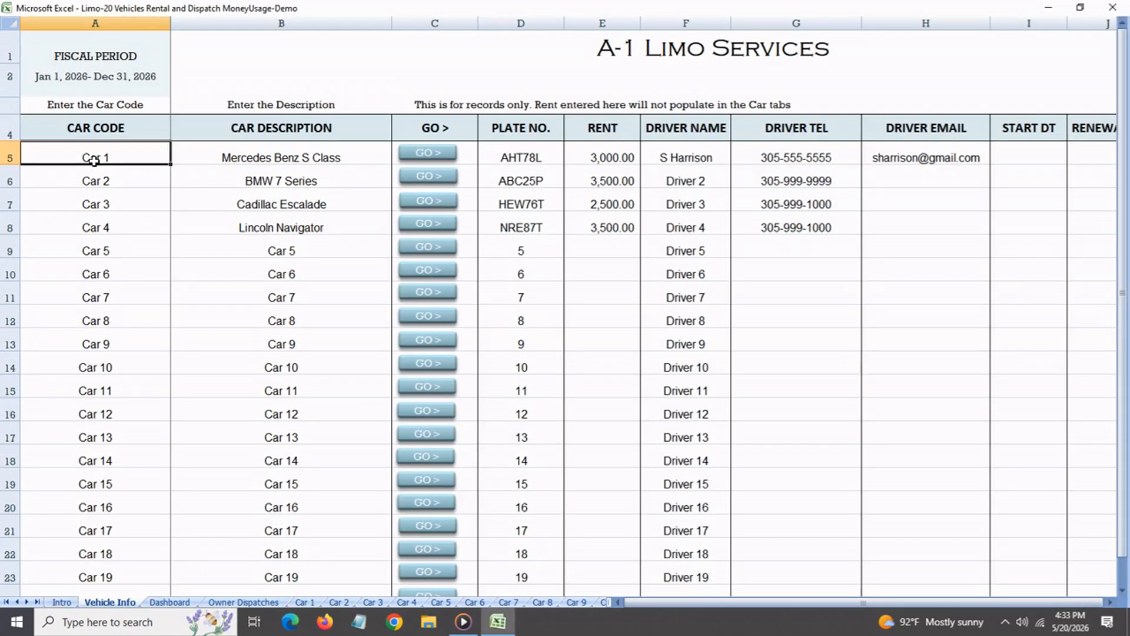
left_click(102, 180)
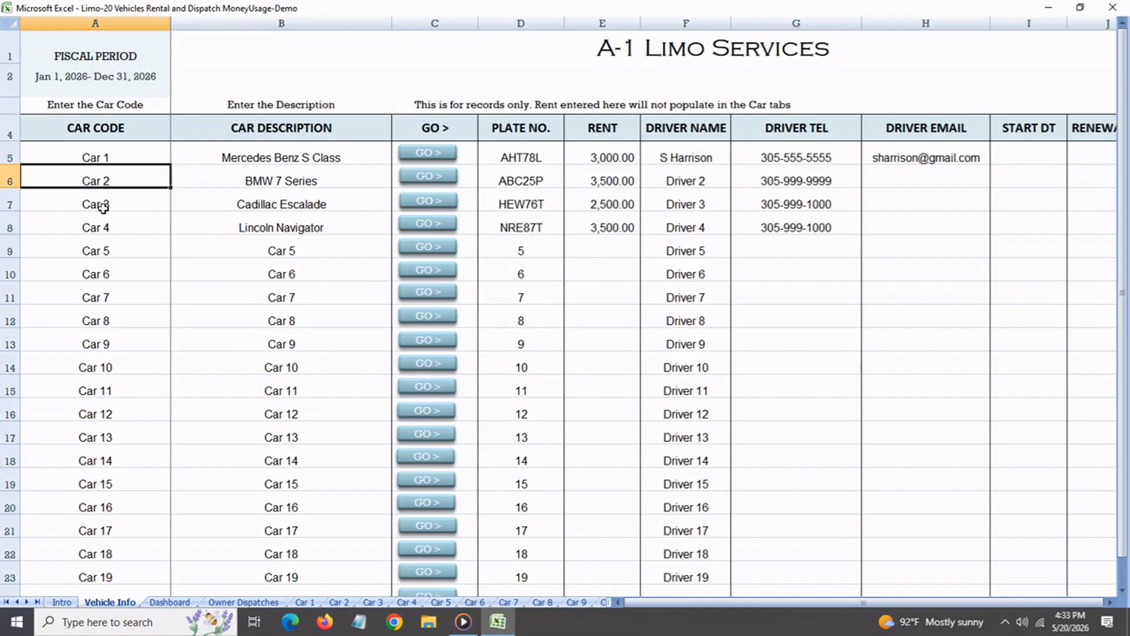
left_click(103, 206)
left_click(97, 230)
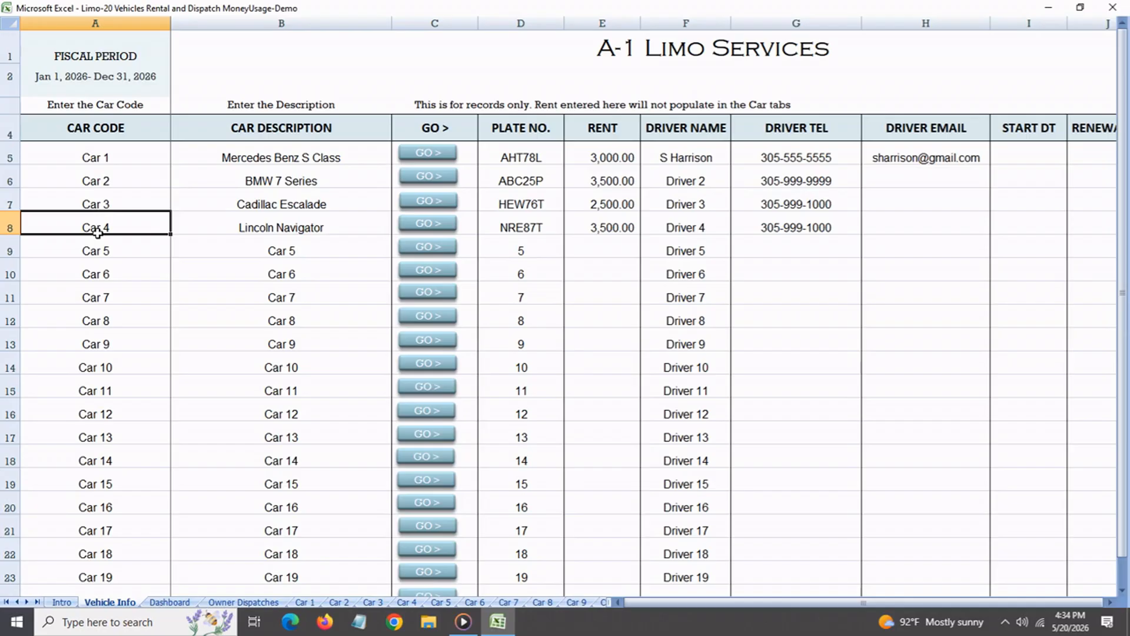
- Change the code of Car 1 to Merc1 on the Vehicle Info sheet and check the car header on the Dashboard
left_click(102, 161)
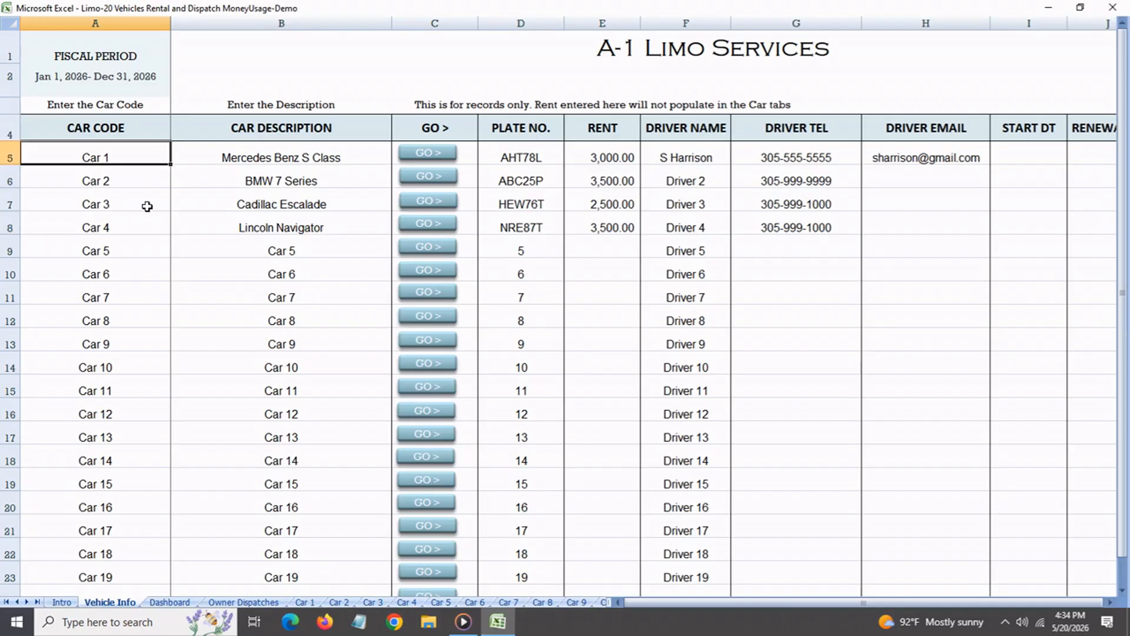
left_click(171, 601)
left_click(227, 174)
left_click(110, 602)
type("Merc1")
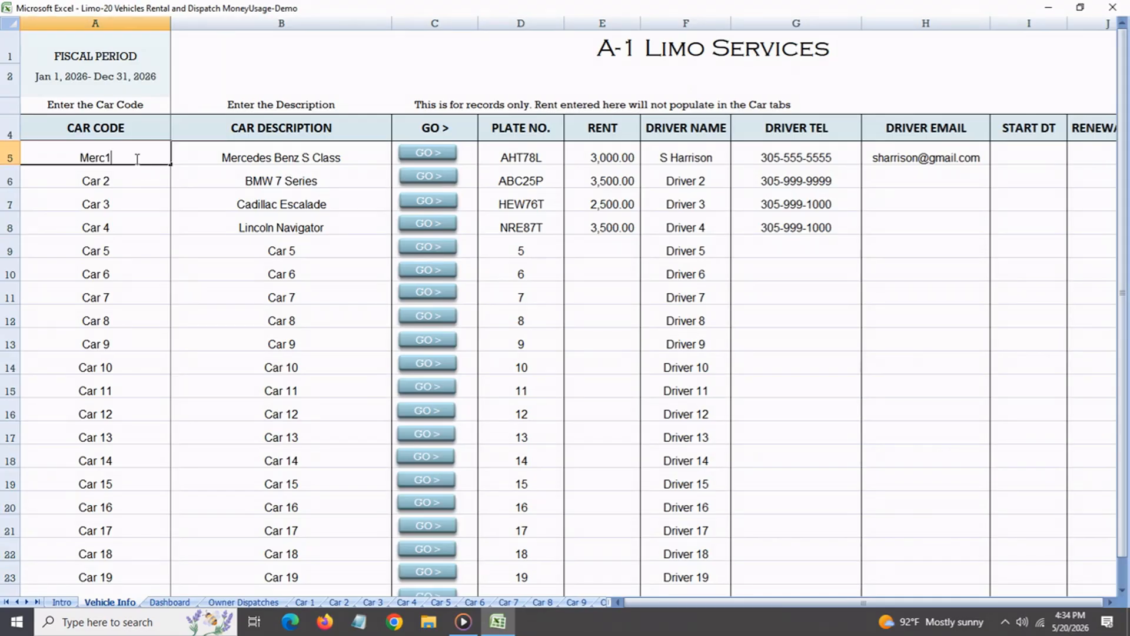
key("Return")
left_click(174, 603)
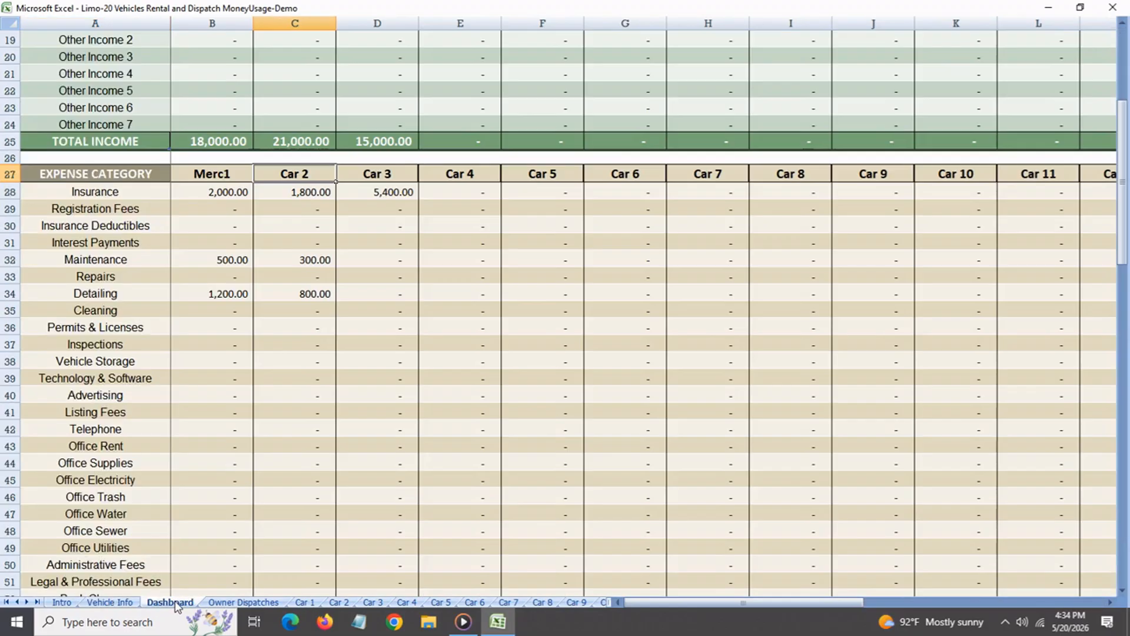
left_click(219, 178)
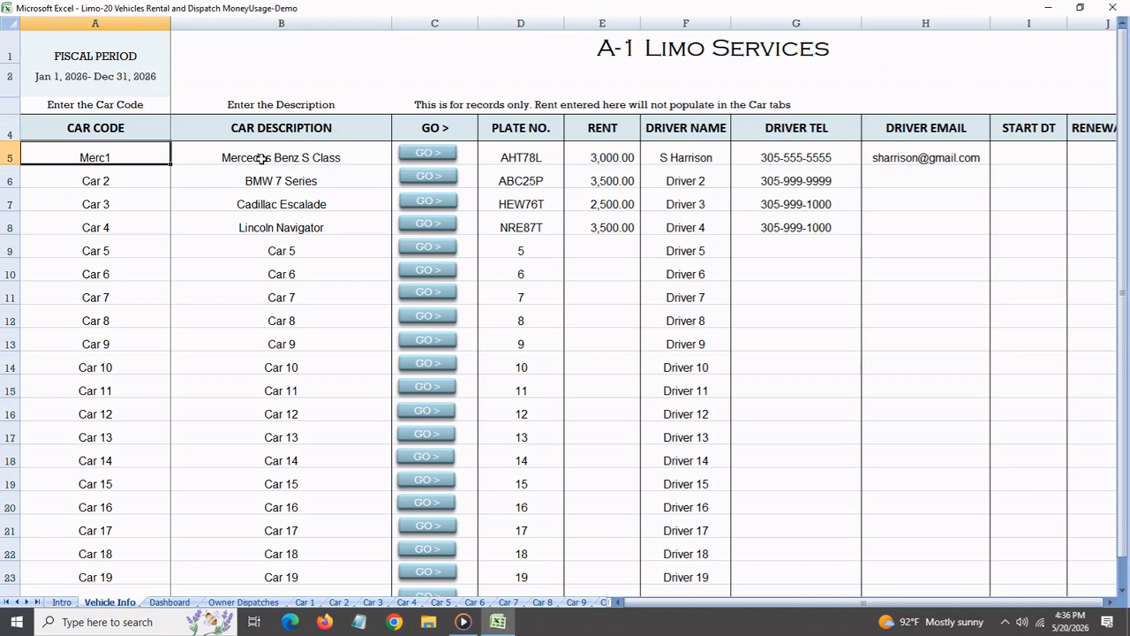
- Review the first vehicle's description, plate number, rent, driver details, start and renewal dates, deposit and notes on the Vehicle Info sheet
left_click(261, 158)
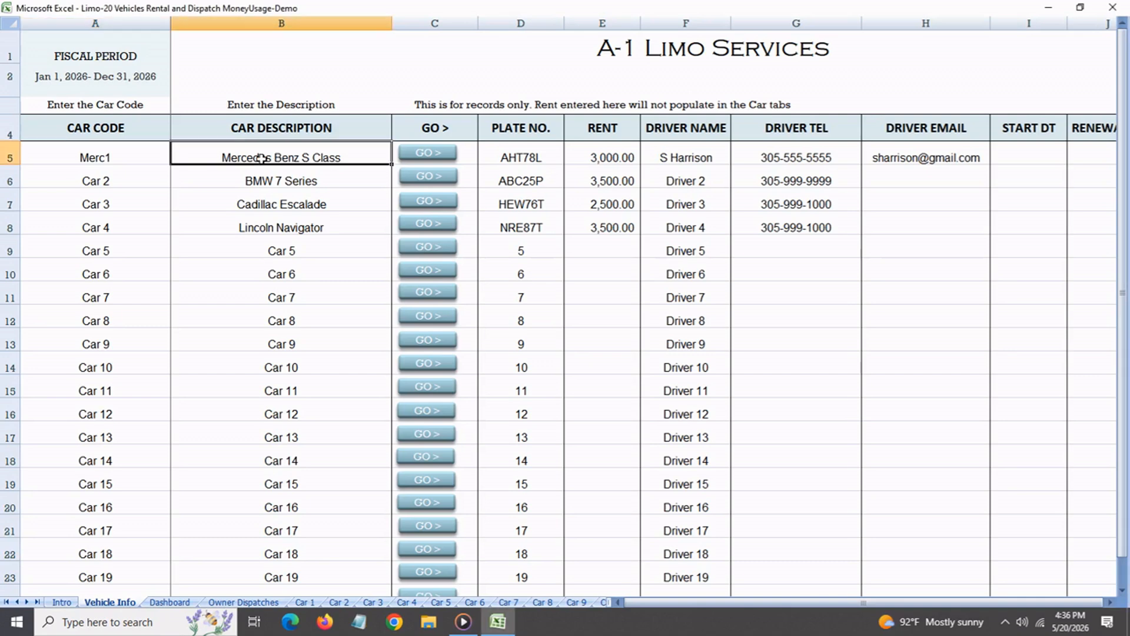
left_click(534, 159)
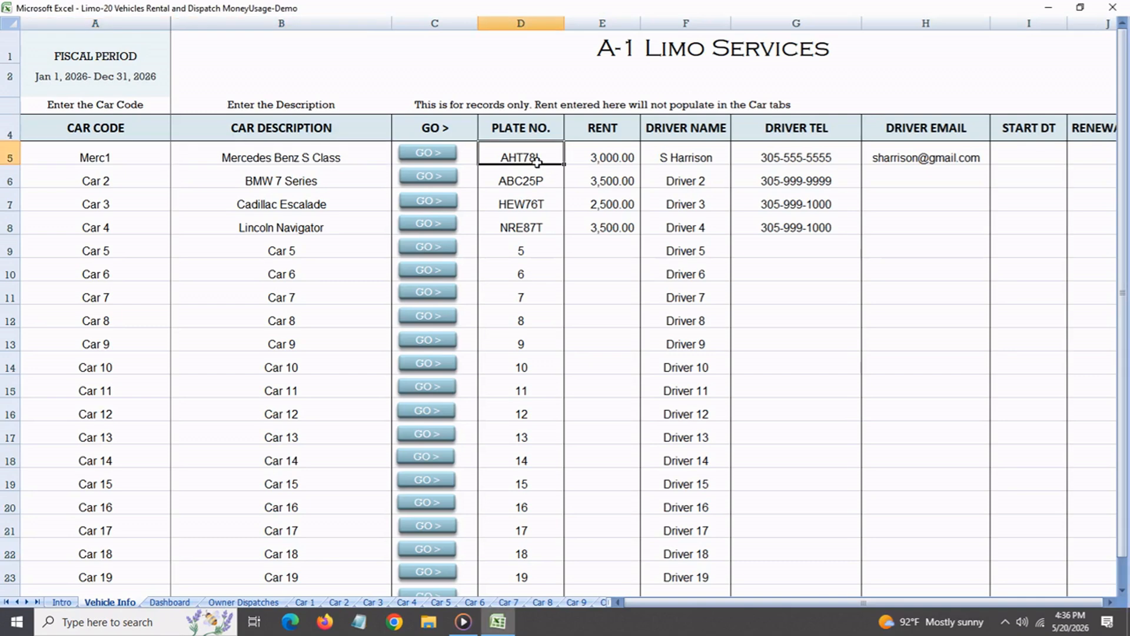
left_click(609, 162)
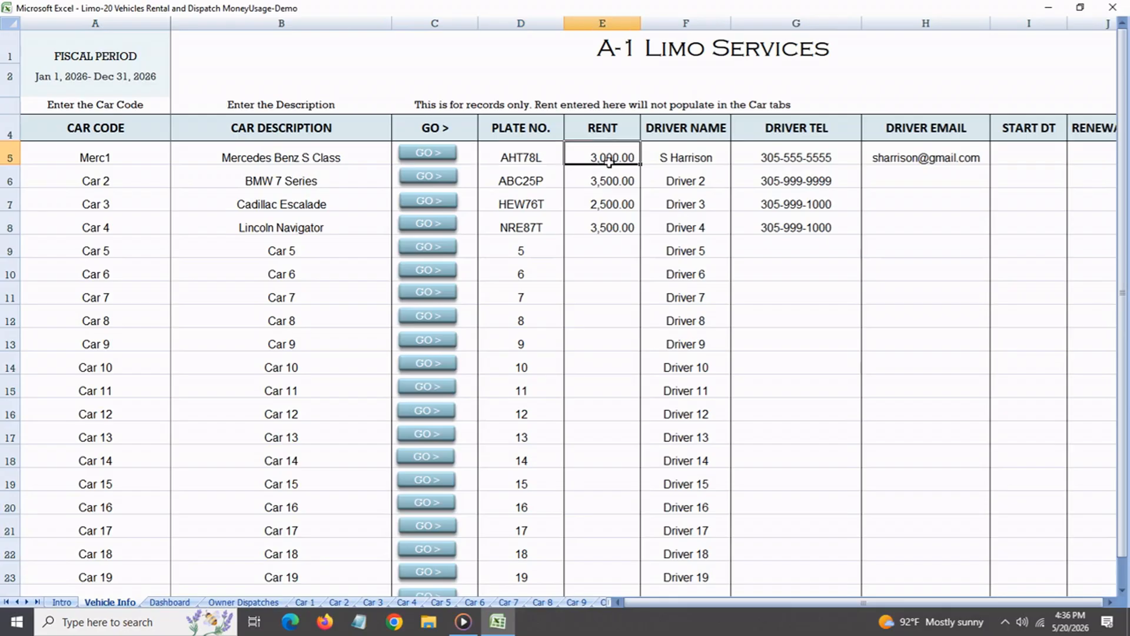
left_click(676, 158)
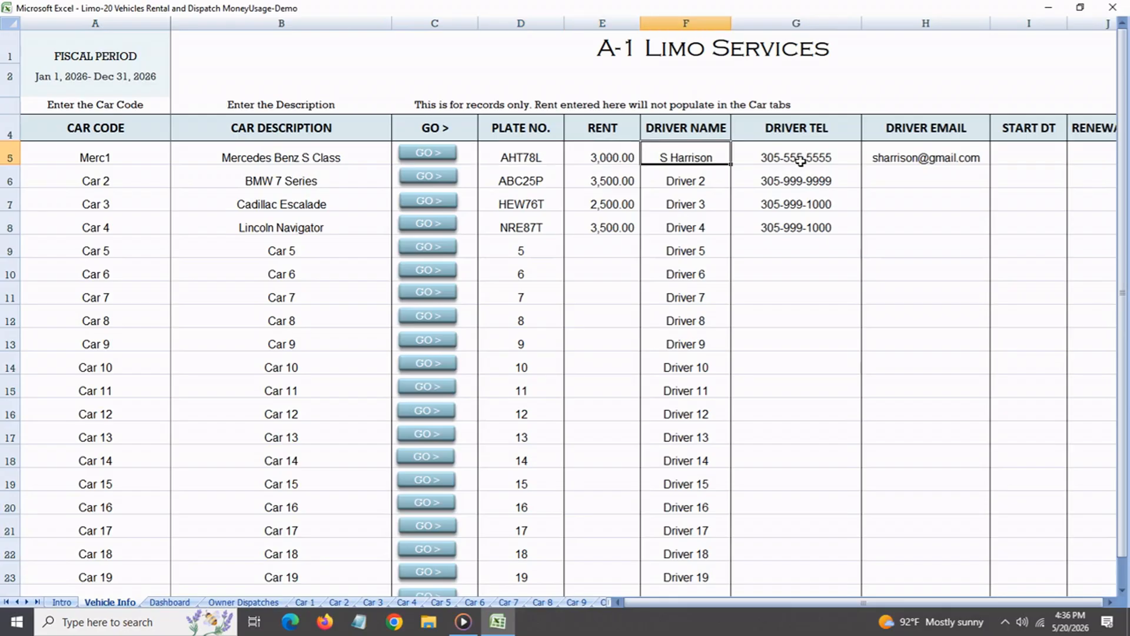
left_click(800, 159)
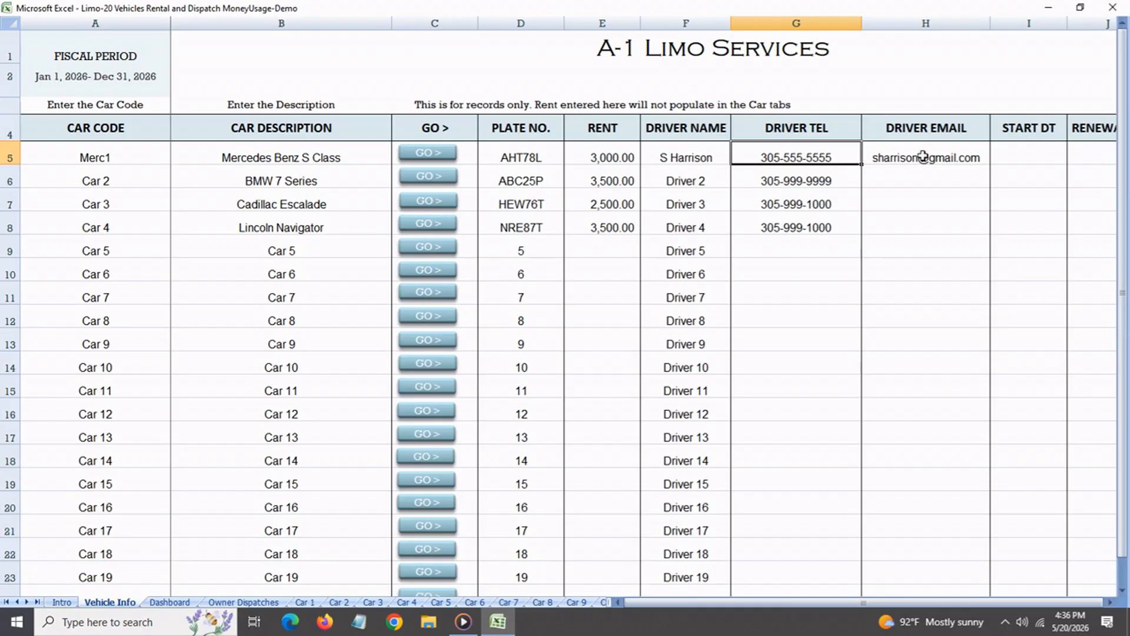
left_click(923, 157)
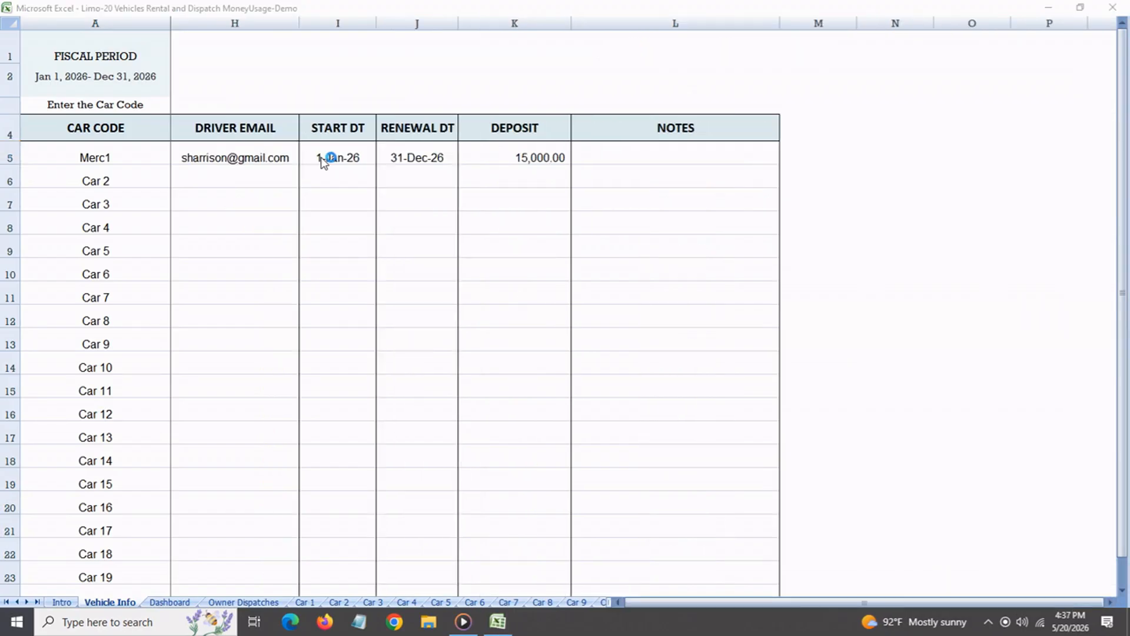
left_click(332, 156)
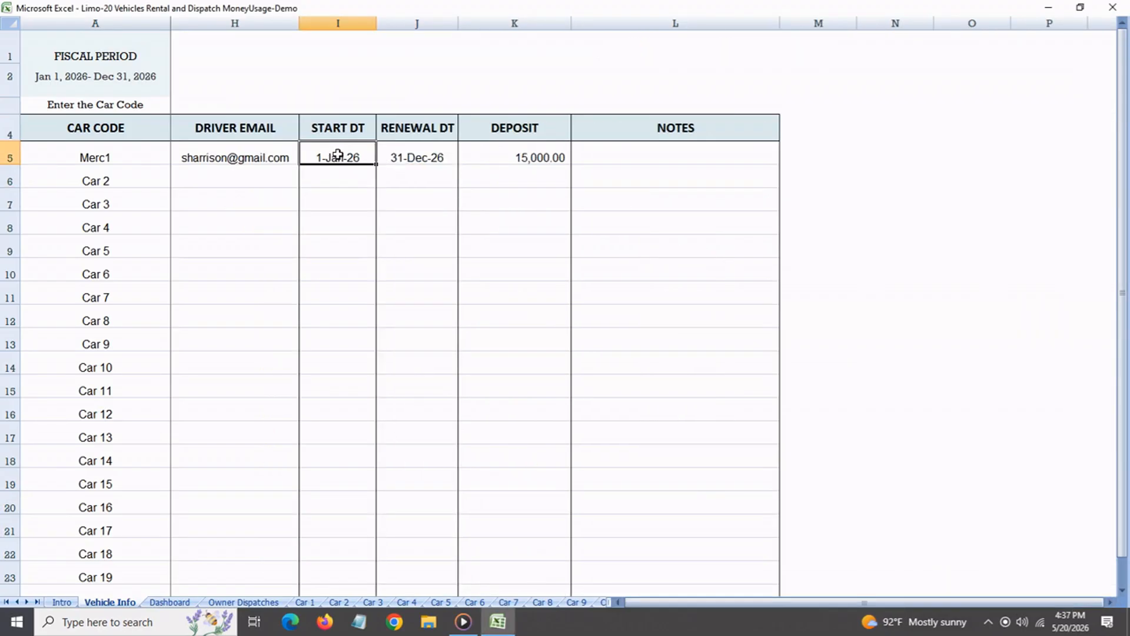
left_click(417, 157)
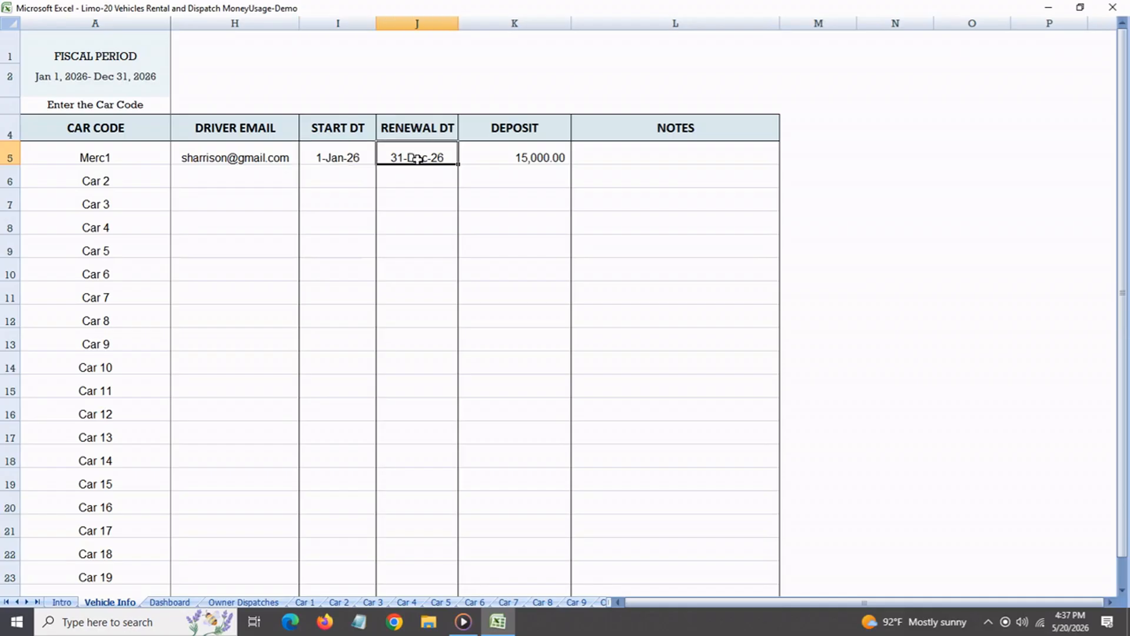
left_click(496, 157)
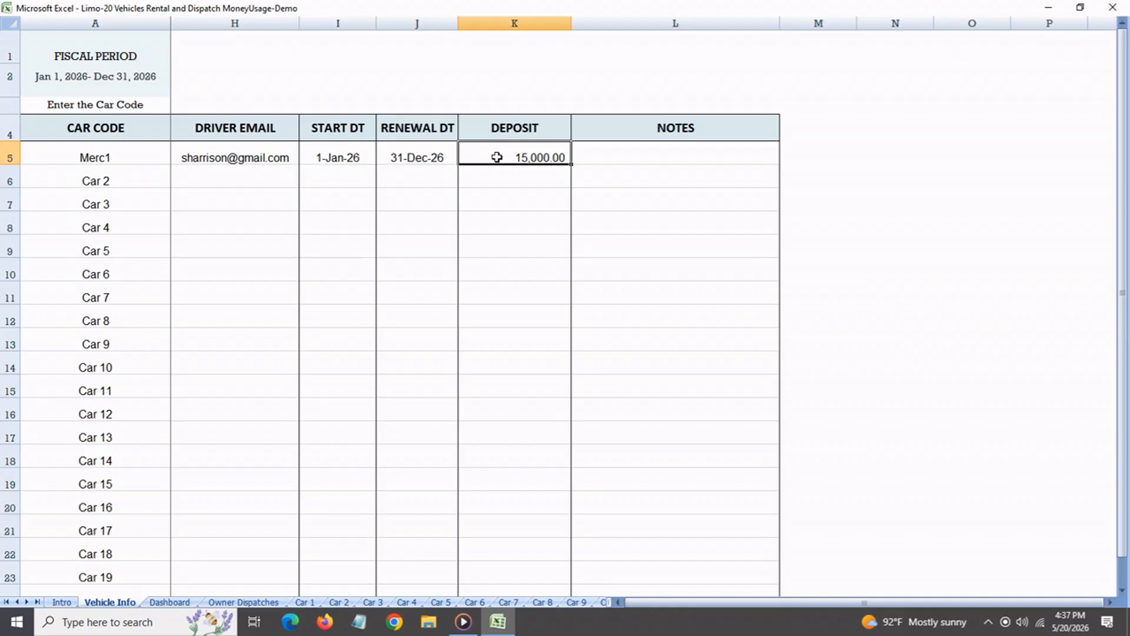
left_click(615, 156)
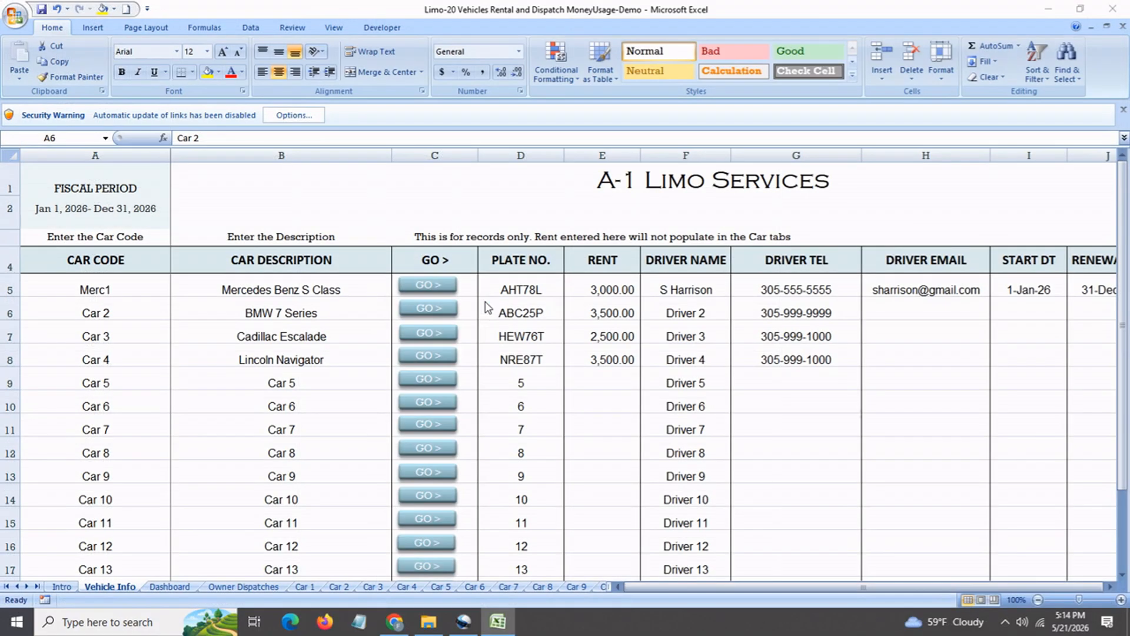
- Open the BMW 7 Series car sheet from the vehicle list and return to the Dashboard
left_click(429, 311)
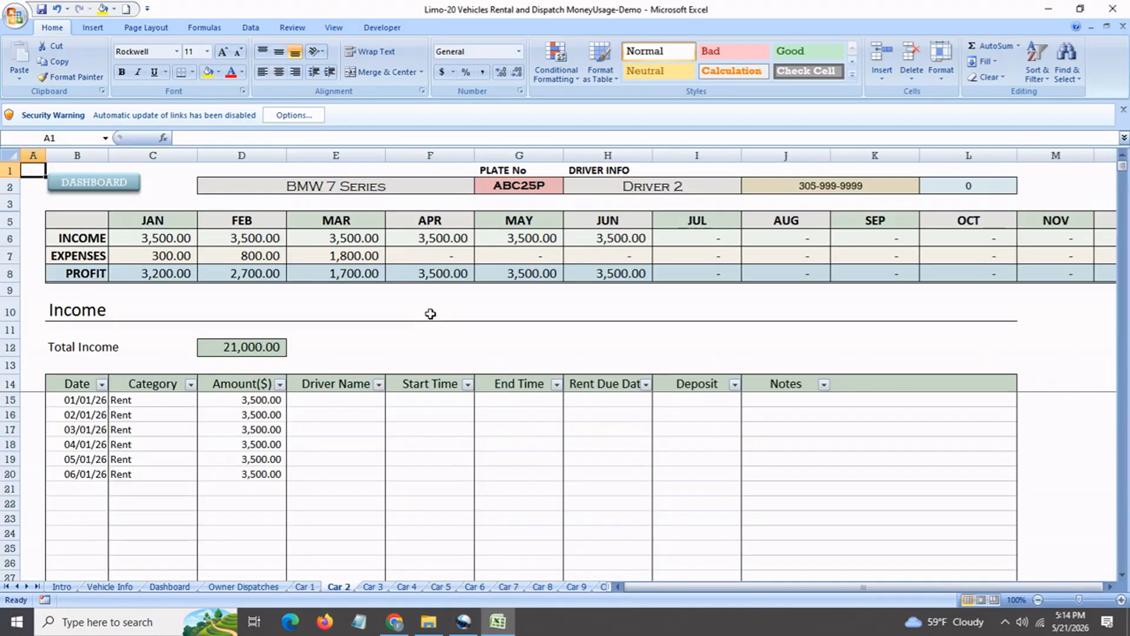
left_click(113, 188)
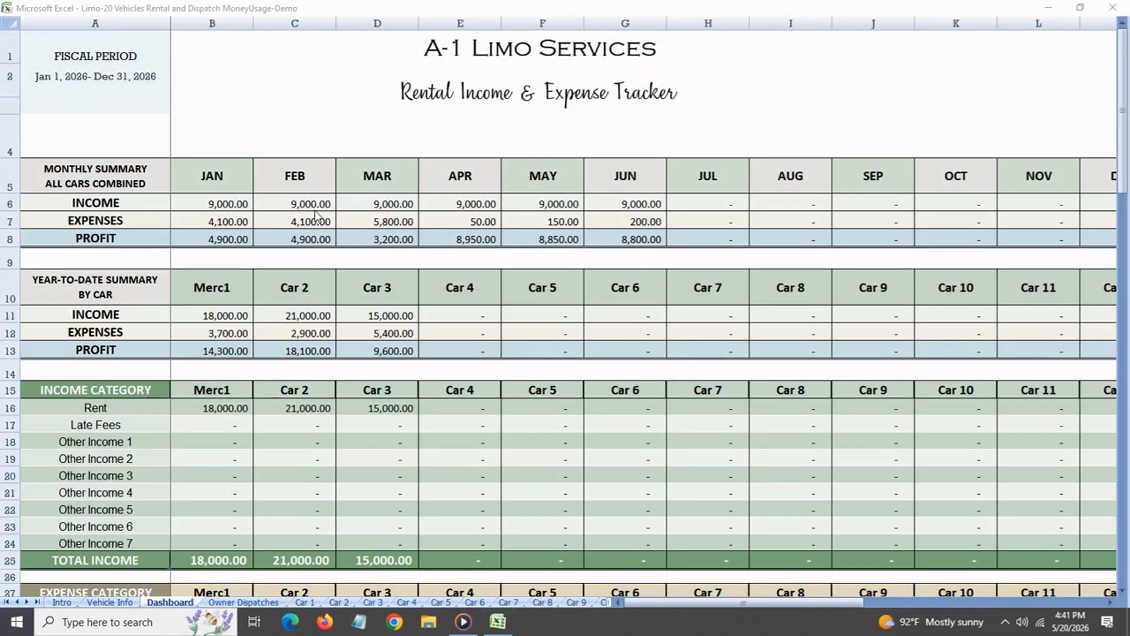
- Review January's income, expenses and profit and the first three months in the Dashboard's monthly summary for all cars
left_click(207, 203)
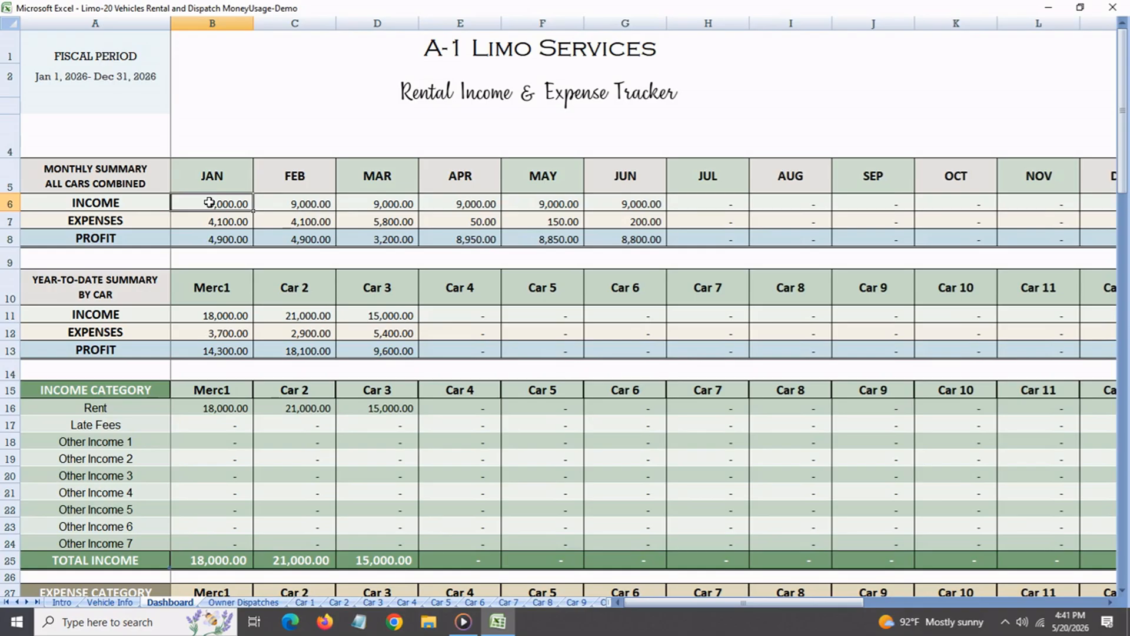
left_click(205, 223)
left_click(201, 242)
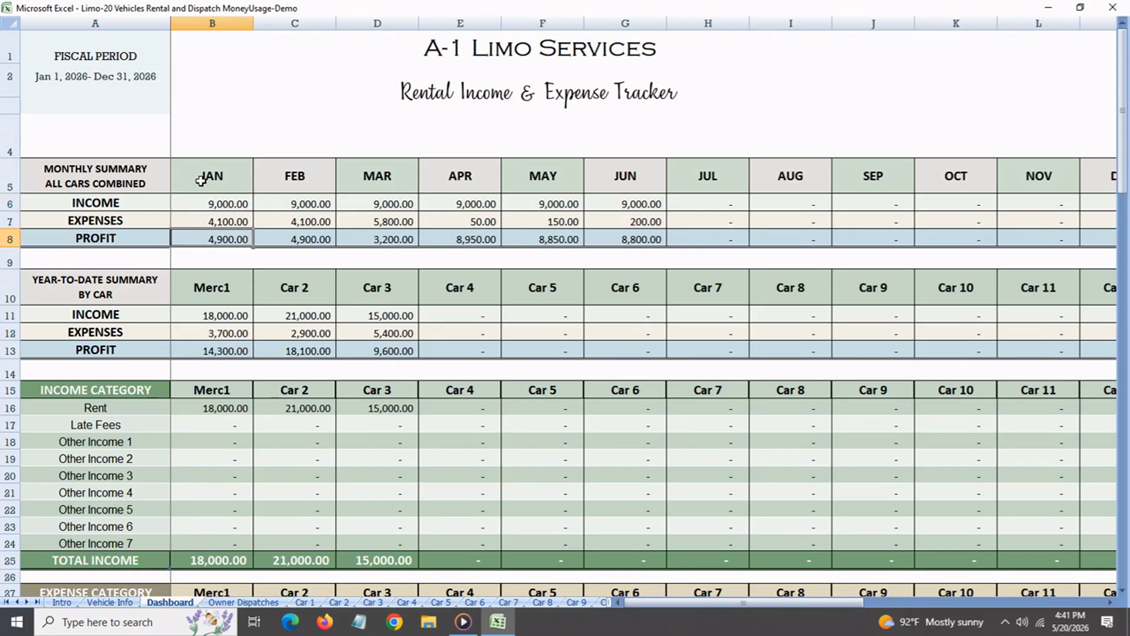
left_click(201, 180)
left_click(301, 177)
left_click(390, 182)
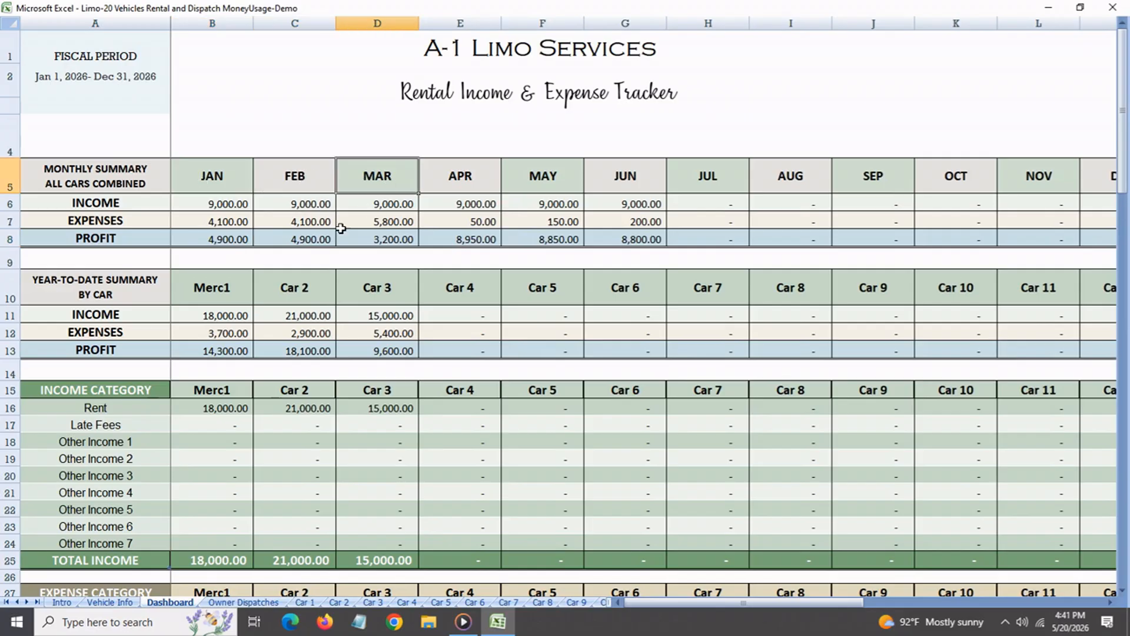
- Examine the year-to-date income and the Rent category amounts for the first three cars on the Dashboard
left_click(219, 319)
left_click(301, 321)
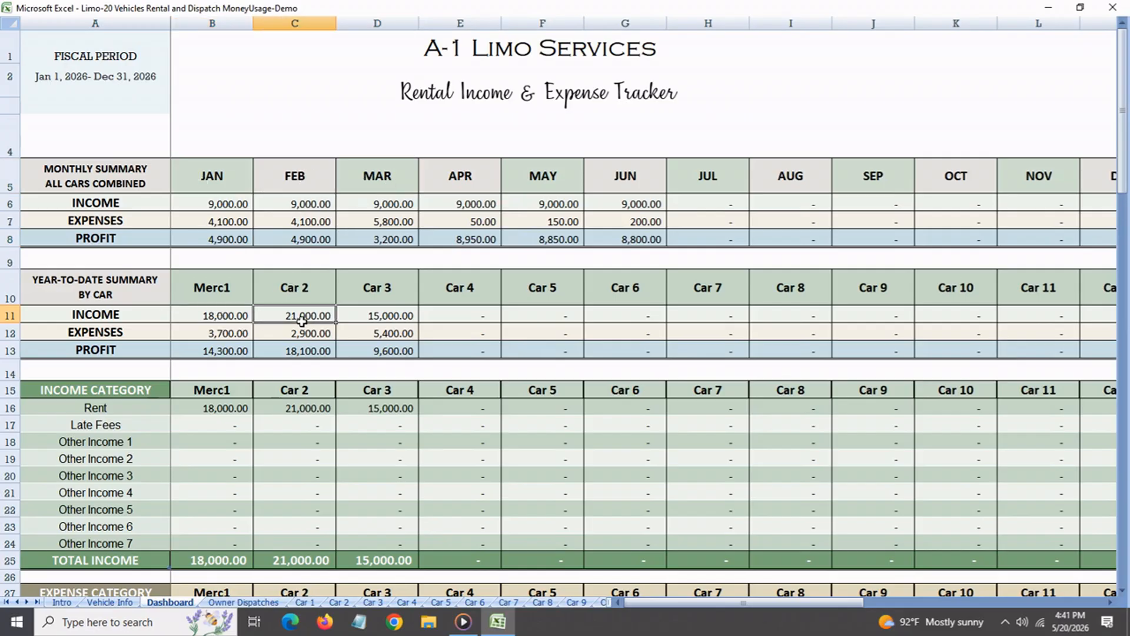
left_click(371, 318)
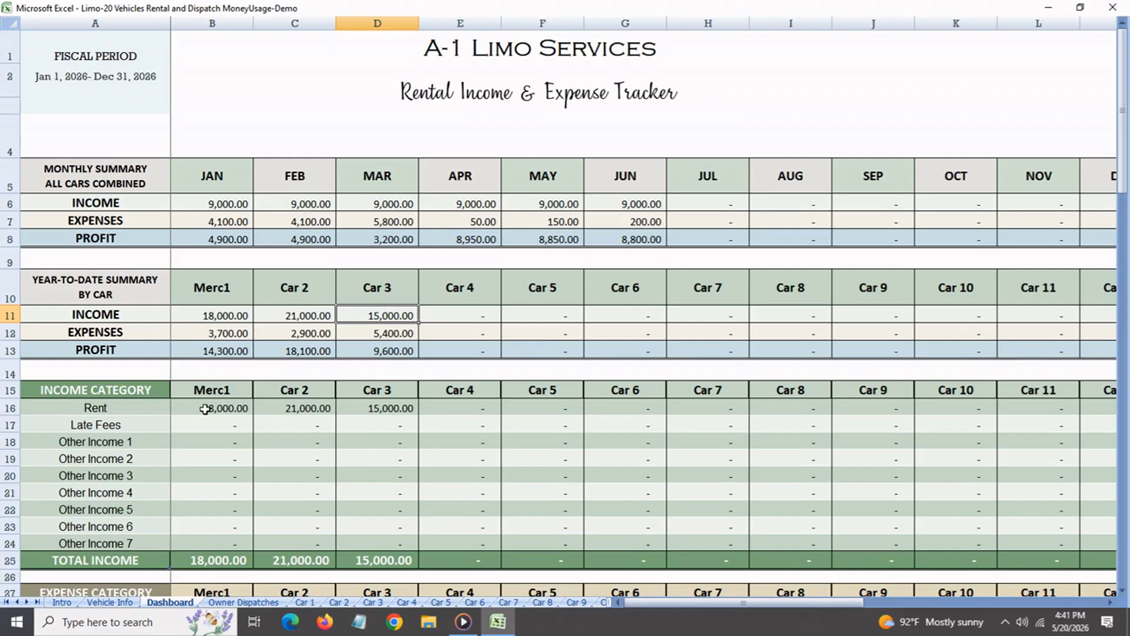
left_click(159, 412)
left_click(144, 428)
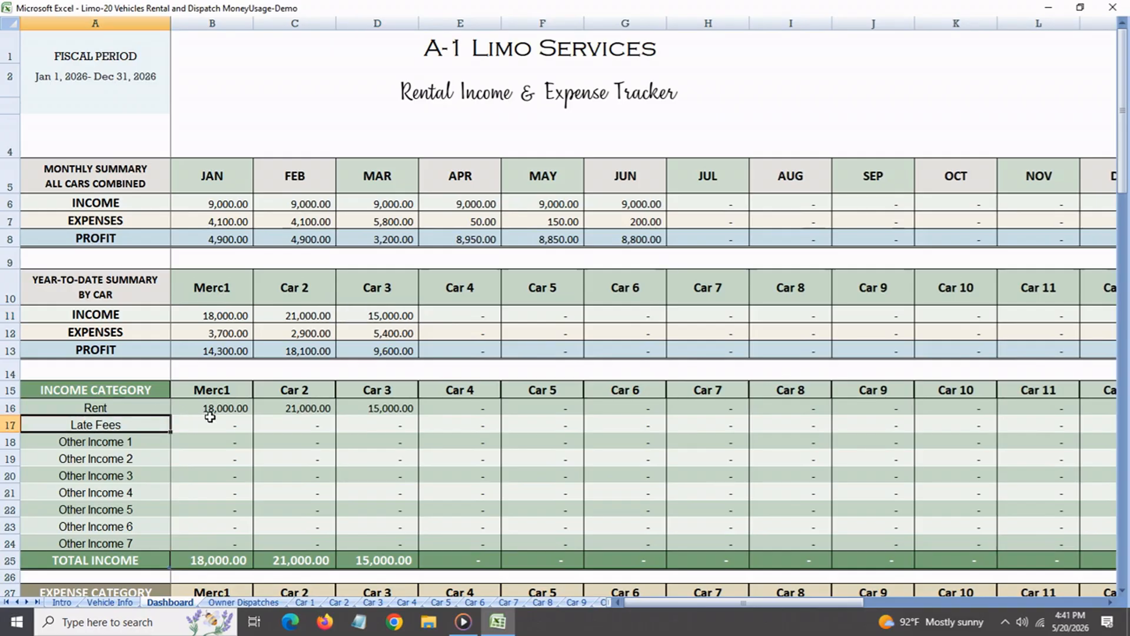
left_click(210, 412)
left_click(294, 408)
left_click(378, 407)
- Examine the Dashboard's expense categories, starting with Insurance for the first three cars and continuing past the expense and profit totals
scroll(337, 459, "down", 3)
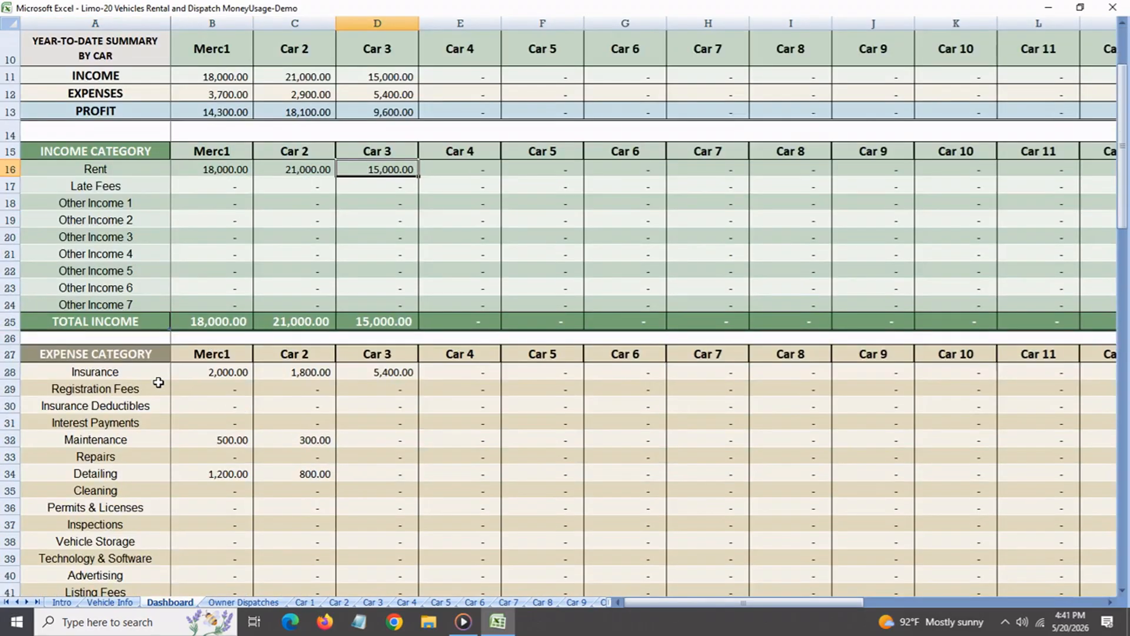
left_click(145, 377)
left_click(218, 374)
left_click(301, 374)
left_click(377, 375)
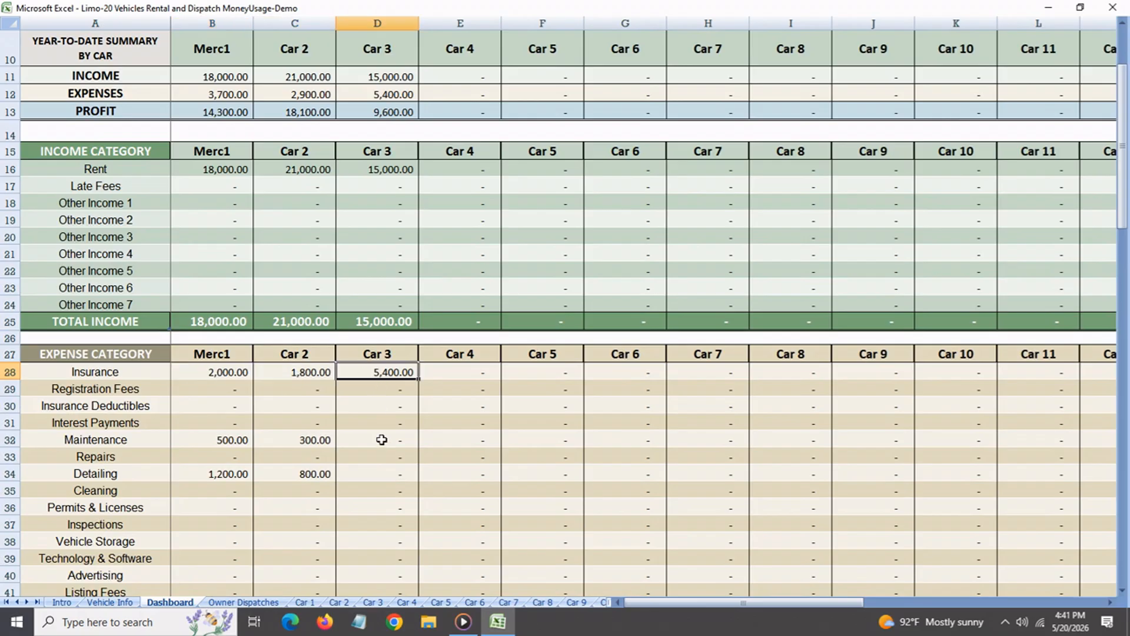
scroll(382, 439, "down", 11)
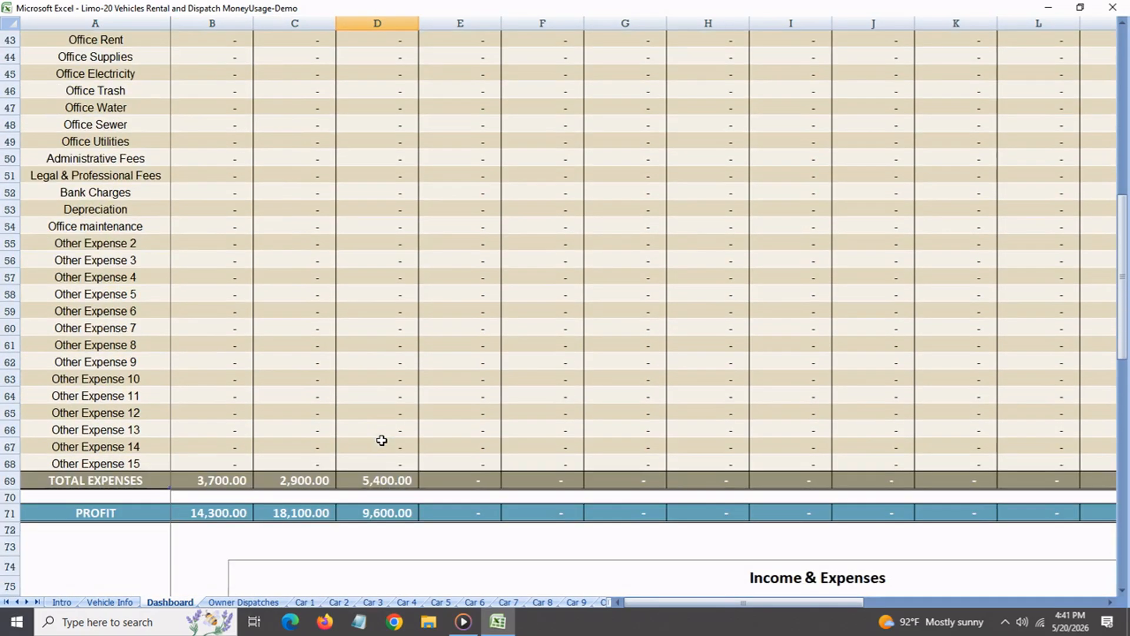
scroll(381, 440, "down", 9)
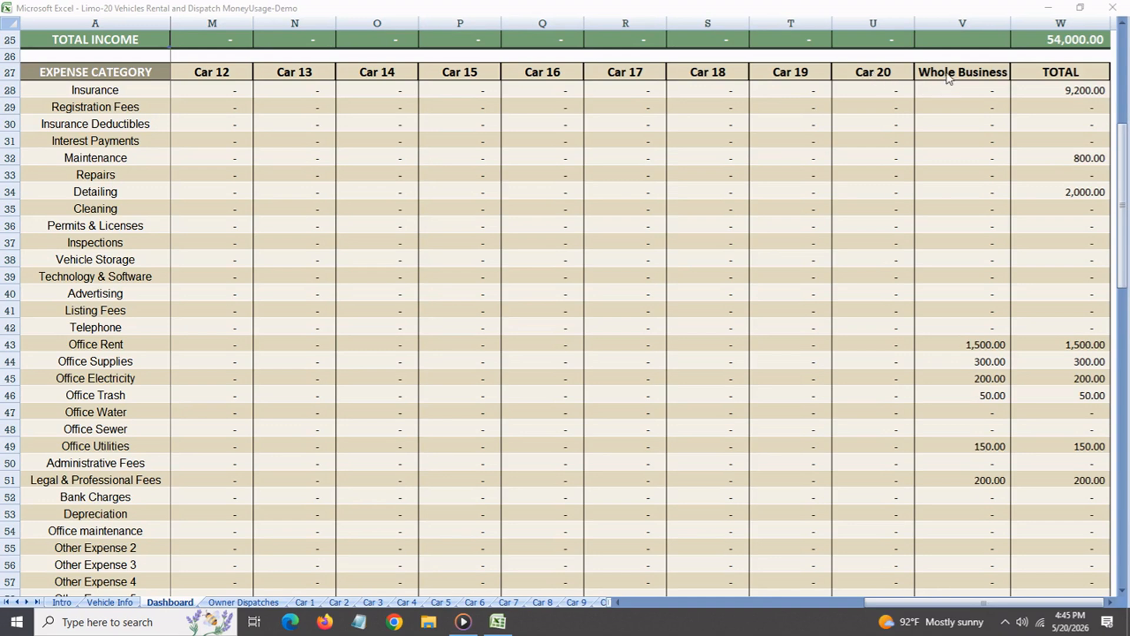
- Review the Office Rent, Office Supplies, Office Electricity and Office Trash expenses in the Whole Business column
left_click(954, 348)
left_click(959, 365)
left_click(957, 380)
left_click(961, 398)
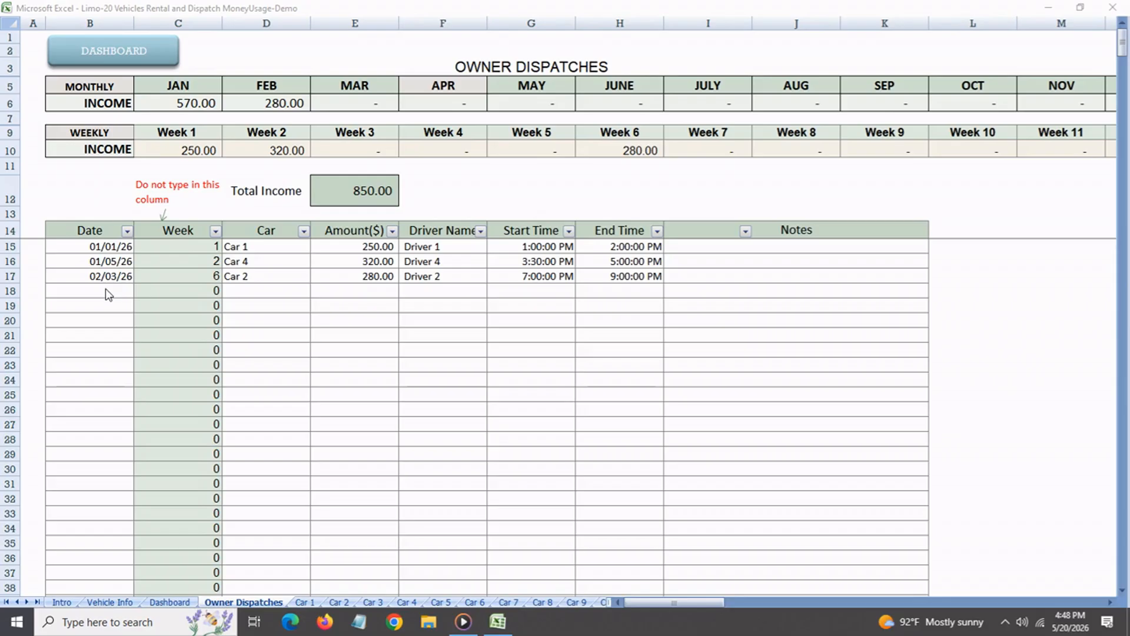
- Enter the date 2/15/26 in the first empty row of the Owner Dispatches sheet and check its week number
left_click(112, 288)
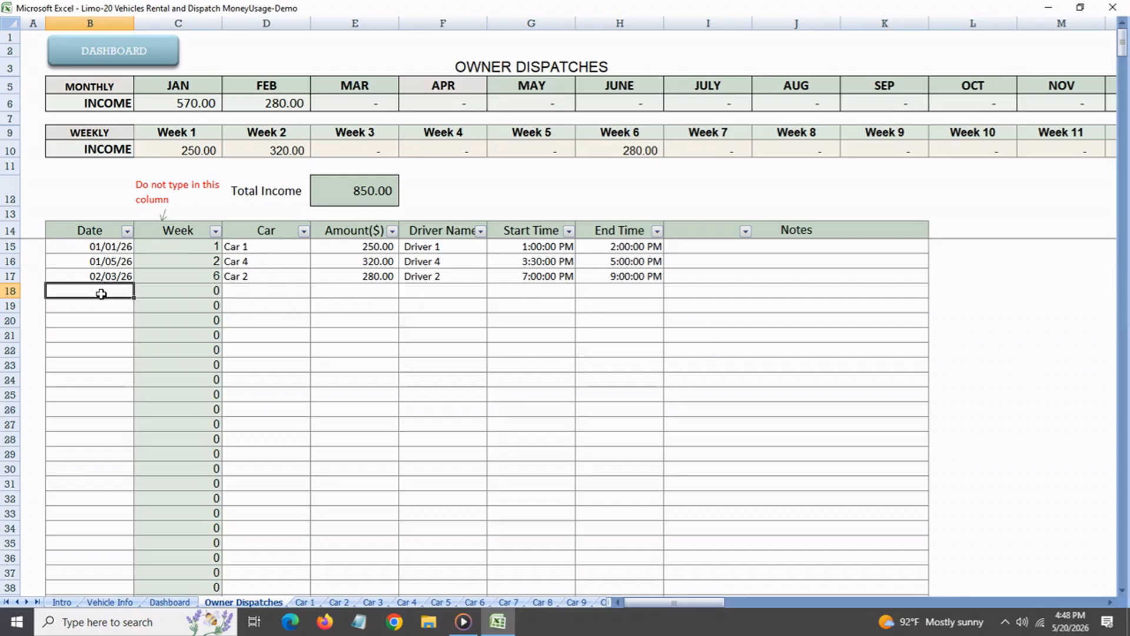
type("2/15/26")
key("Return")
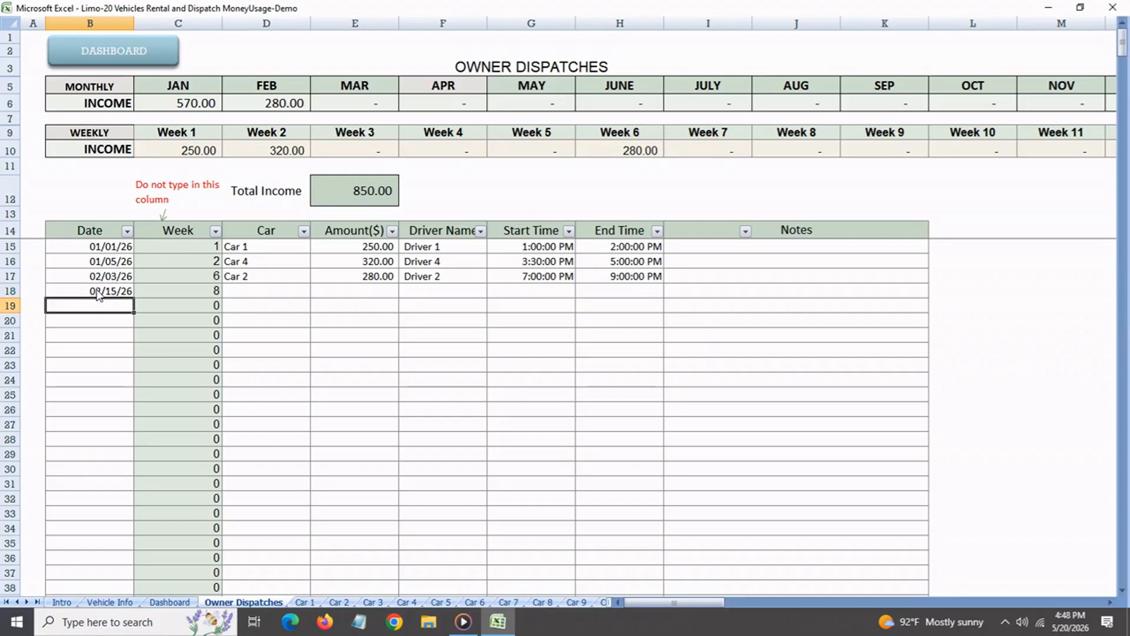
left_click(160, 294)
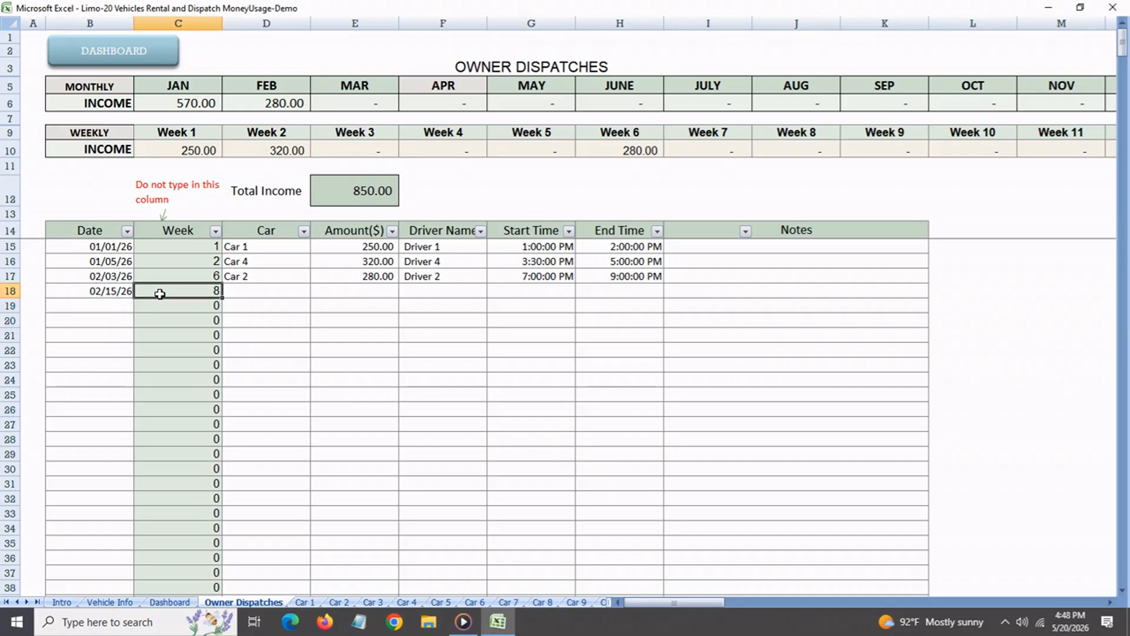
- Choose Merc1 as the car for the 02/15/26 dispatch and set its amount to 250
left_click(256, 295)
left_click(316, 291)
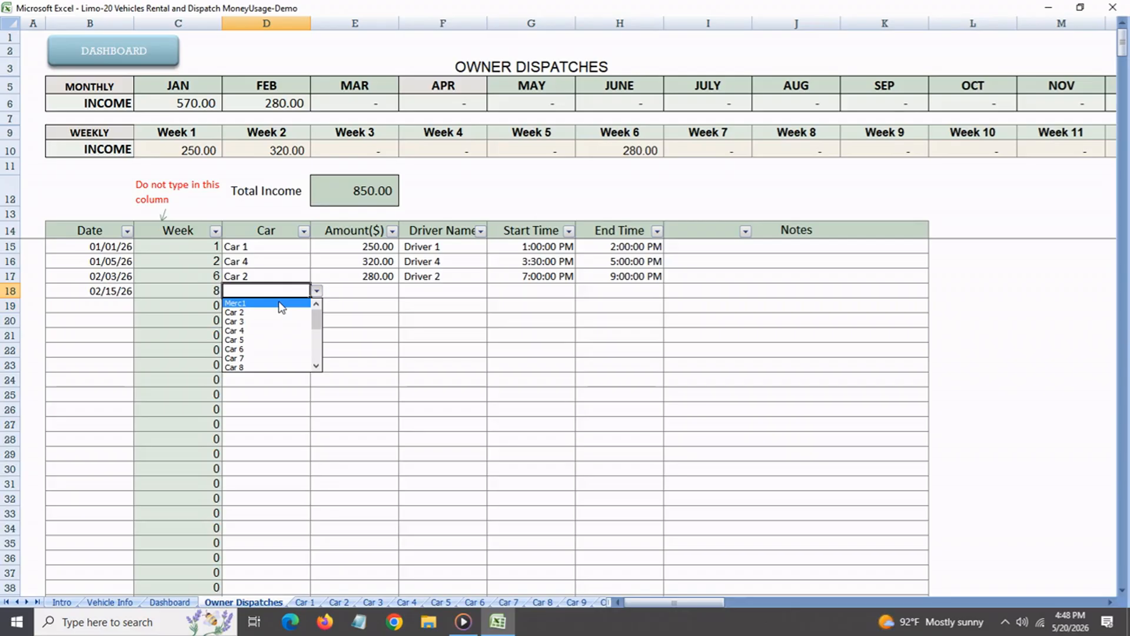
left_click(280, 306)
left_click(343, 293)
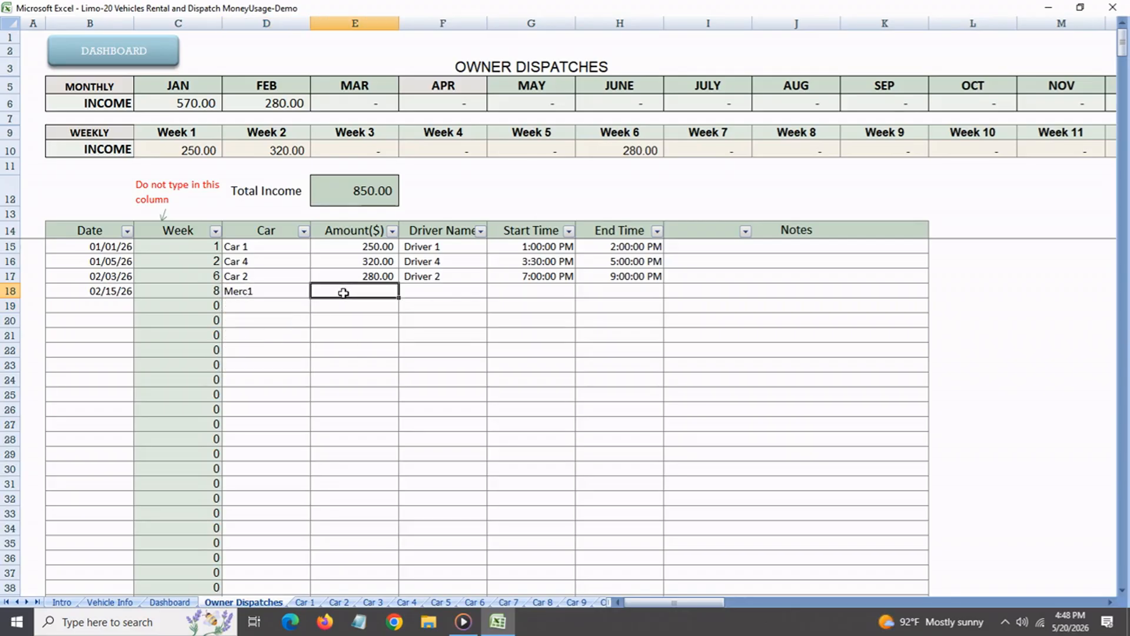
type("250")
key("Return")
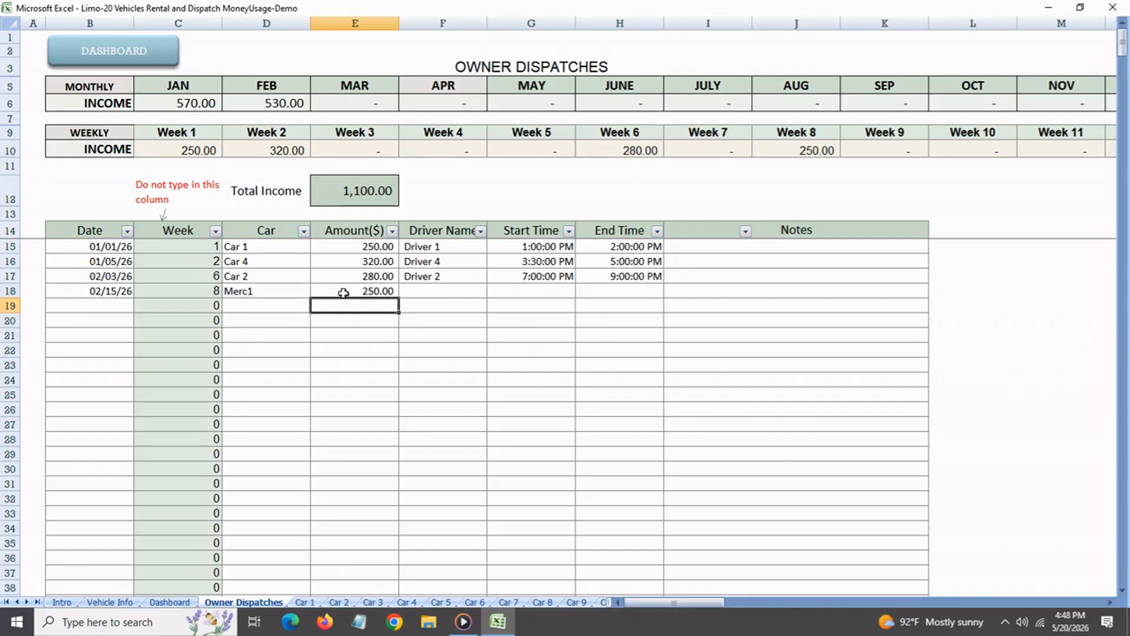
- Assign the first listed driver to the 02/15/26 Merc1 dispatch
left_click(416, 294)
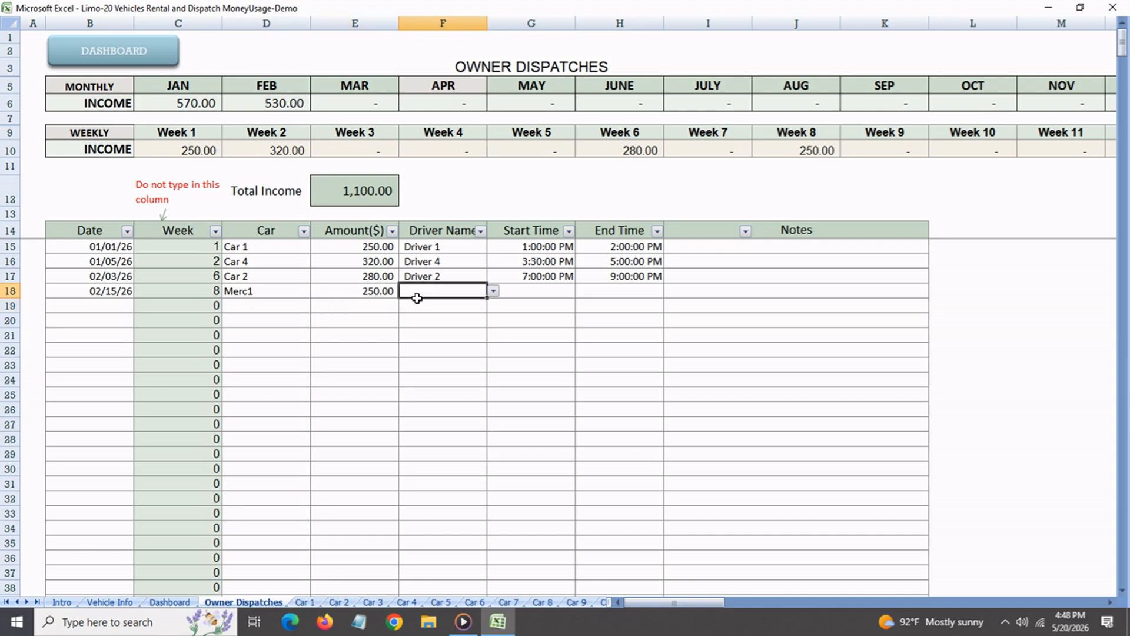
left_click(494, 291)
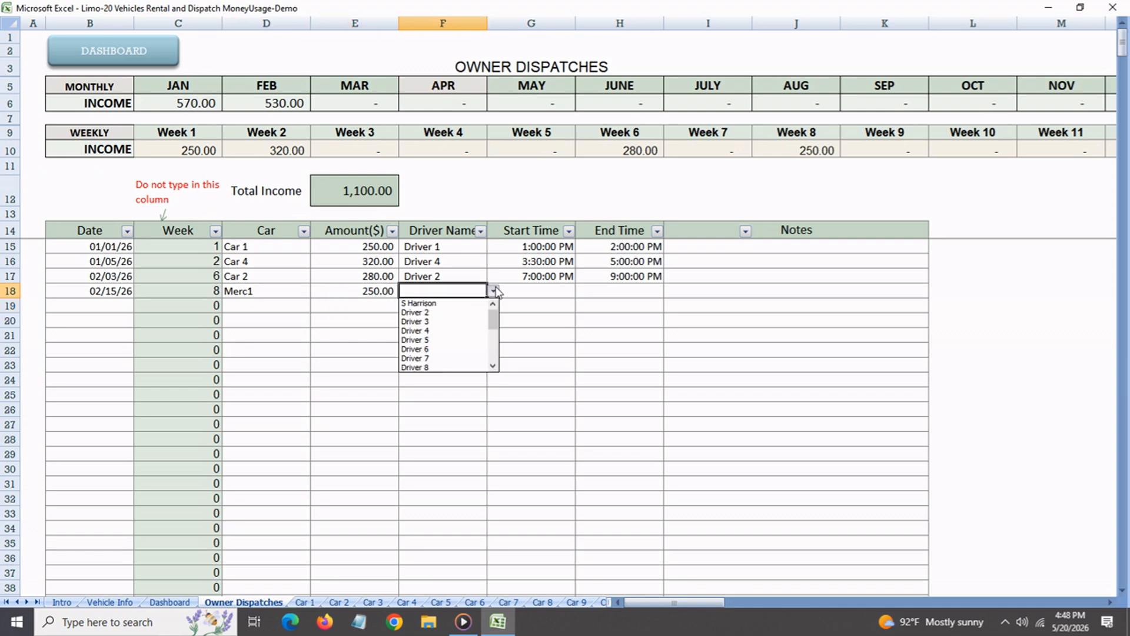
left_click(448, 304)
- Set the Merc1 dispatch's start time to 5 pm and its end time to 6 pm
left_click(539, 296)
type("5 pm")
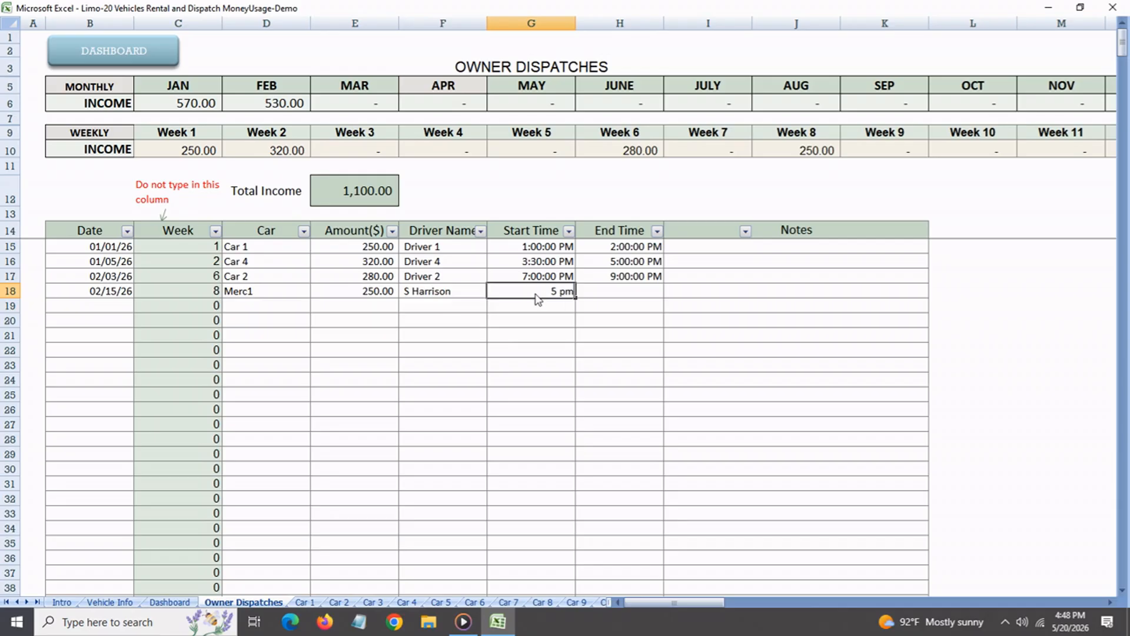
key("Return")
left_click(631, 296)
type("6 pm")
key("Return")
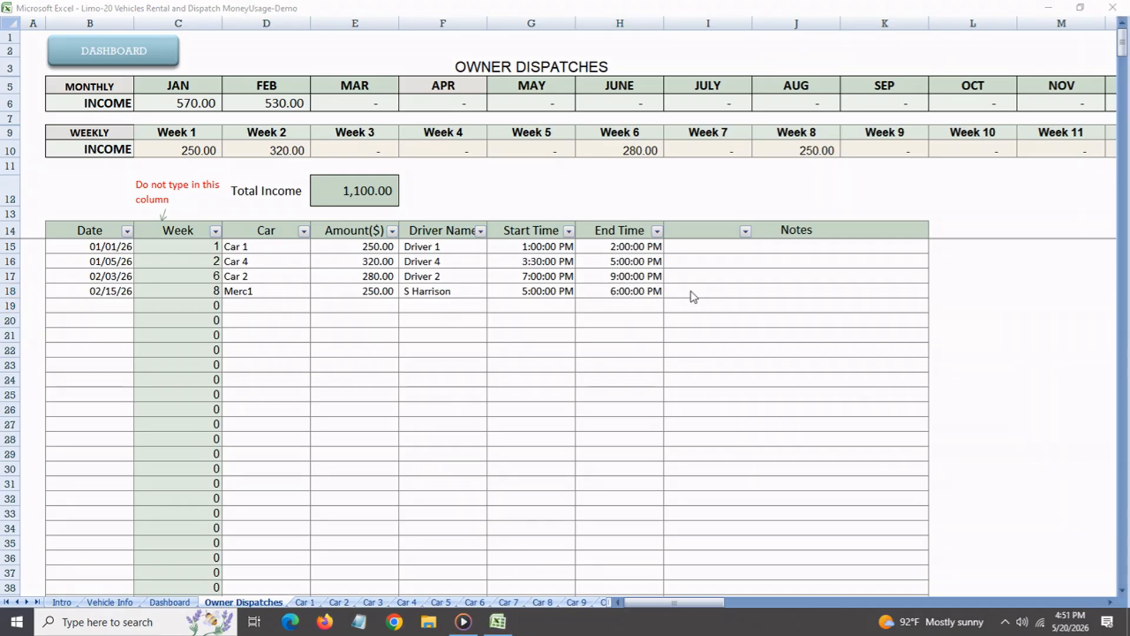
- Add the note "Airport pickup" to the 02/15/26 Merc1 dispatch
left_click(694, 295)
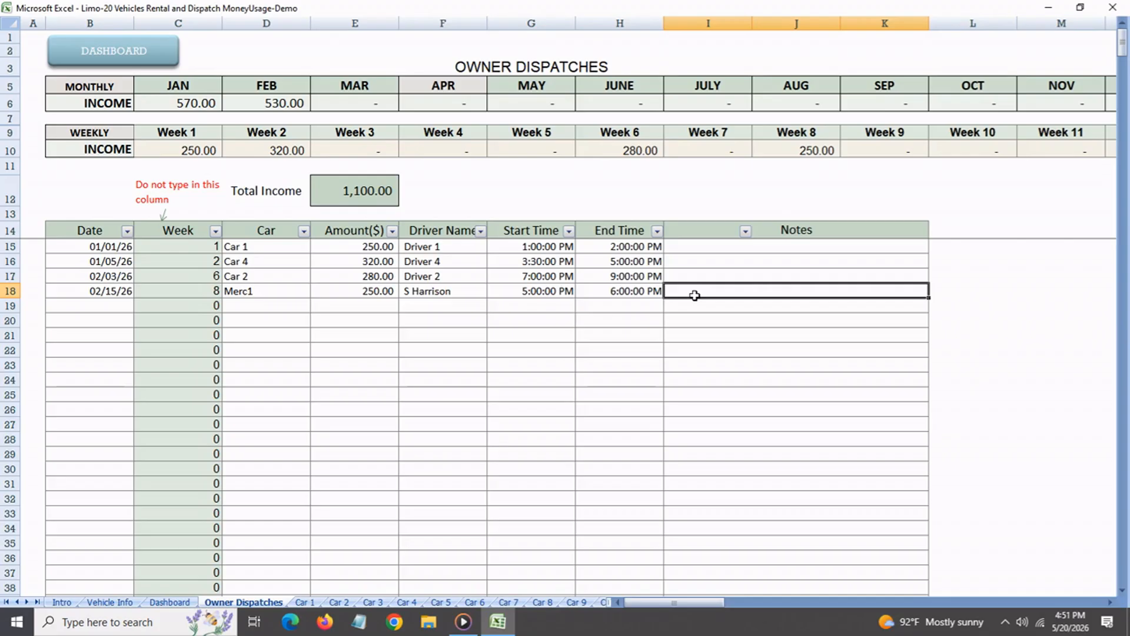
type("Airpo")
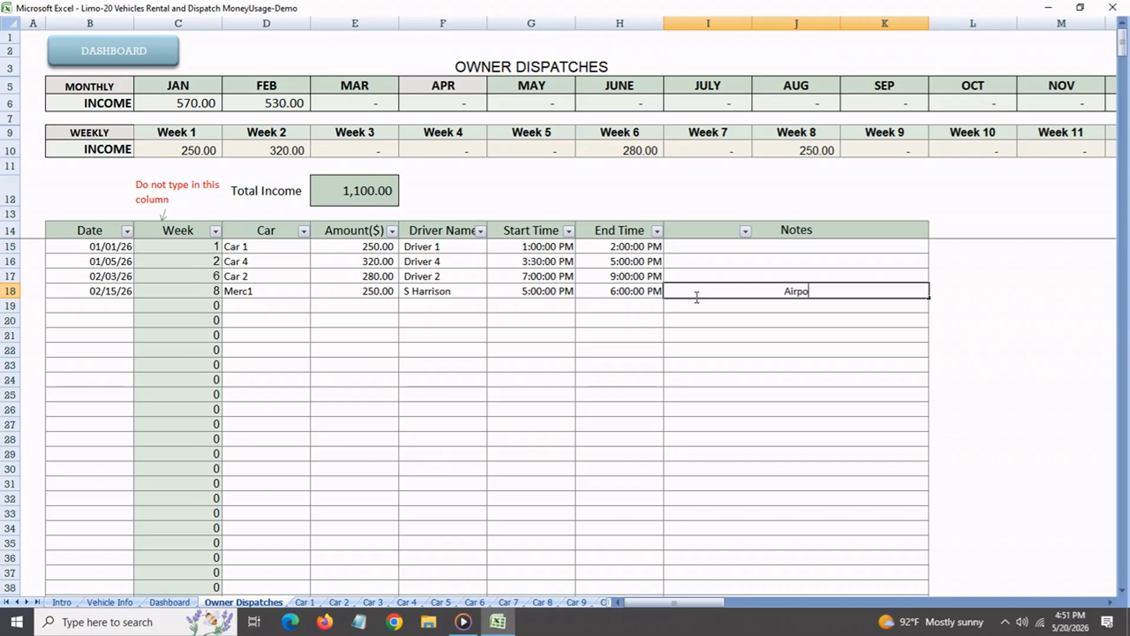
type("rt pickup")
key("Return")
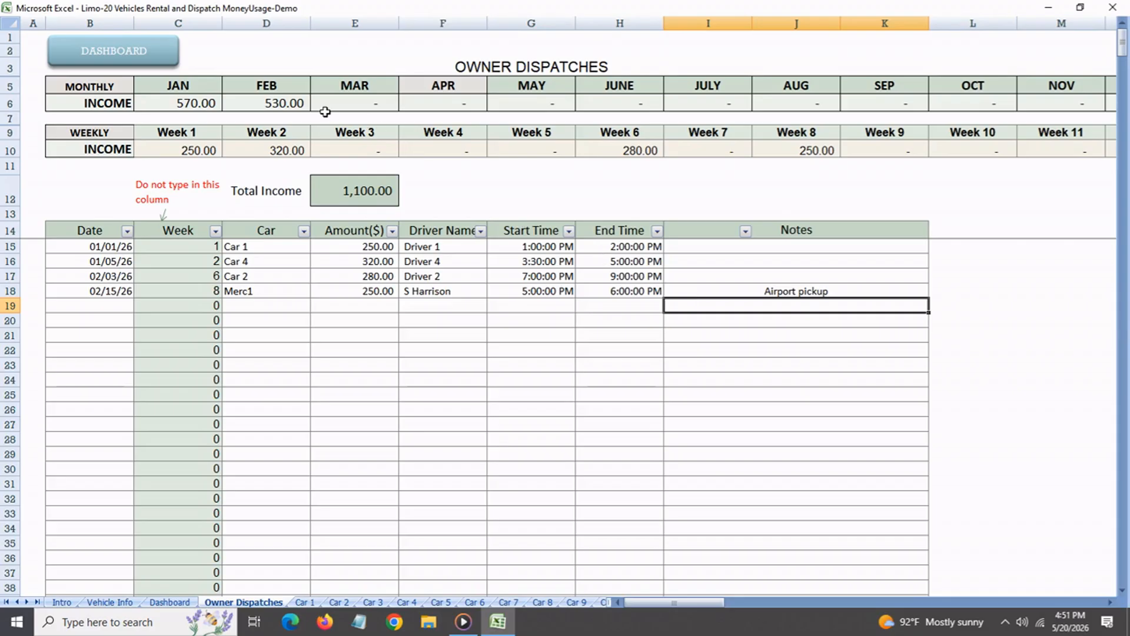
- Check the February income, Week 8 income and Total Income on the Owner Dispatches sheet
left_click(277, 112)
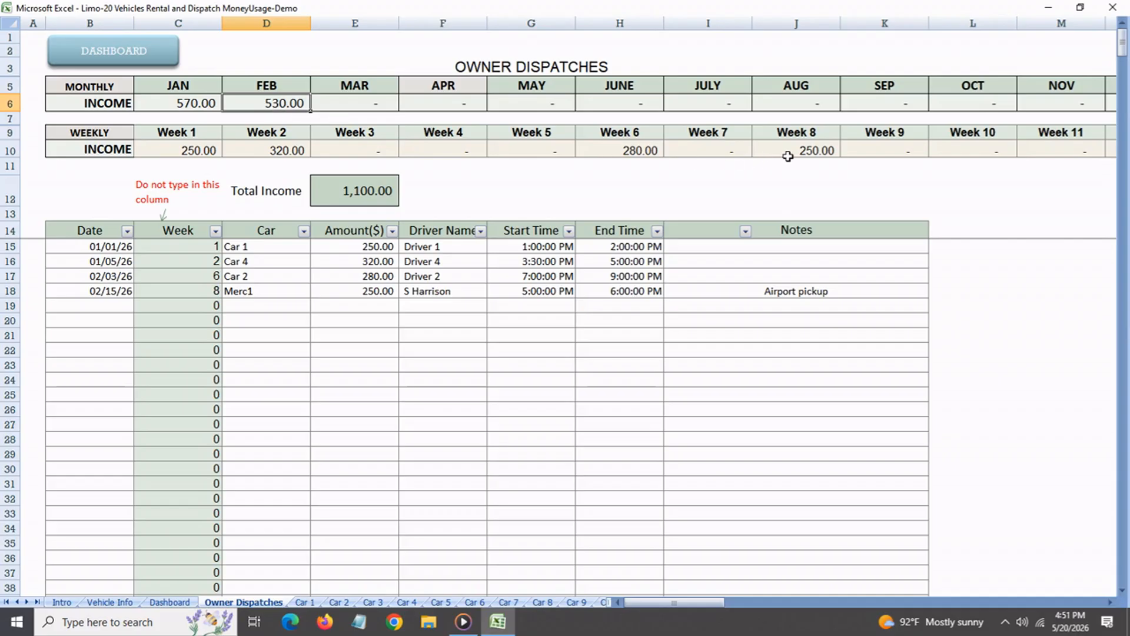
left_click(787, 156)
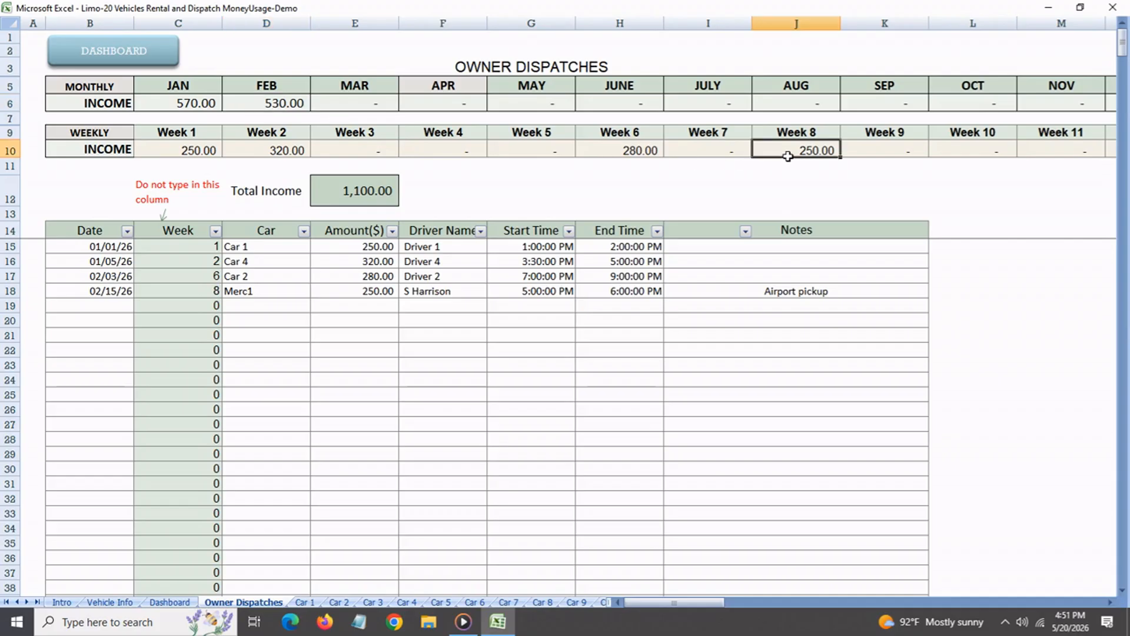
left_click(356, 196)
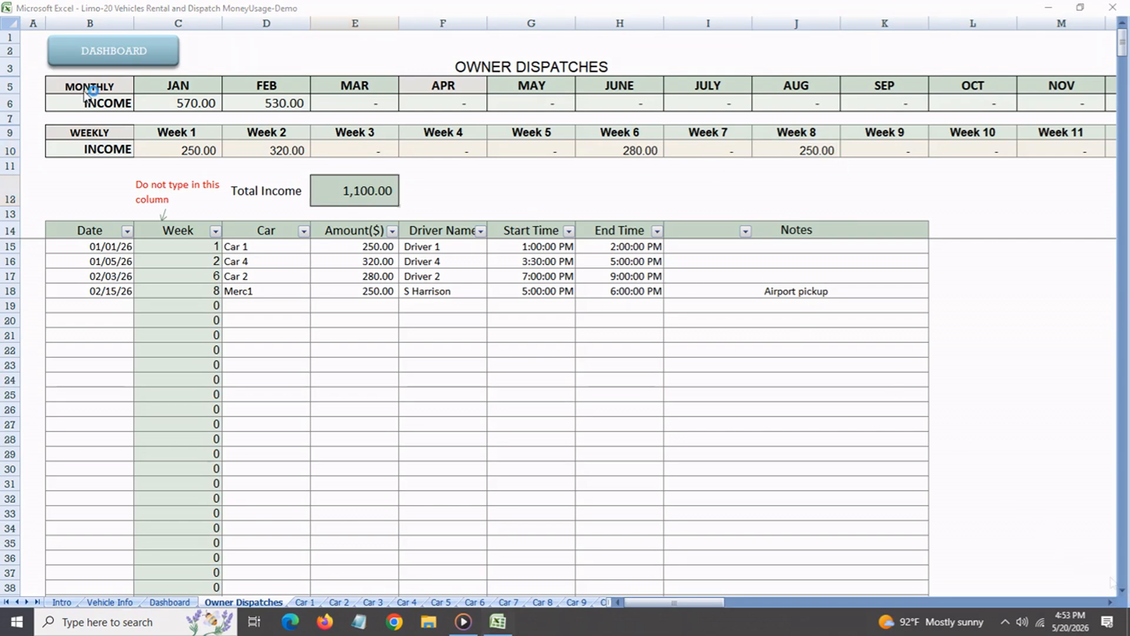
left_click(80, 133)
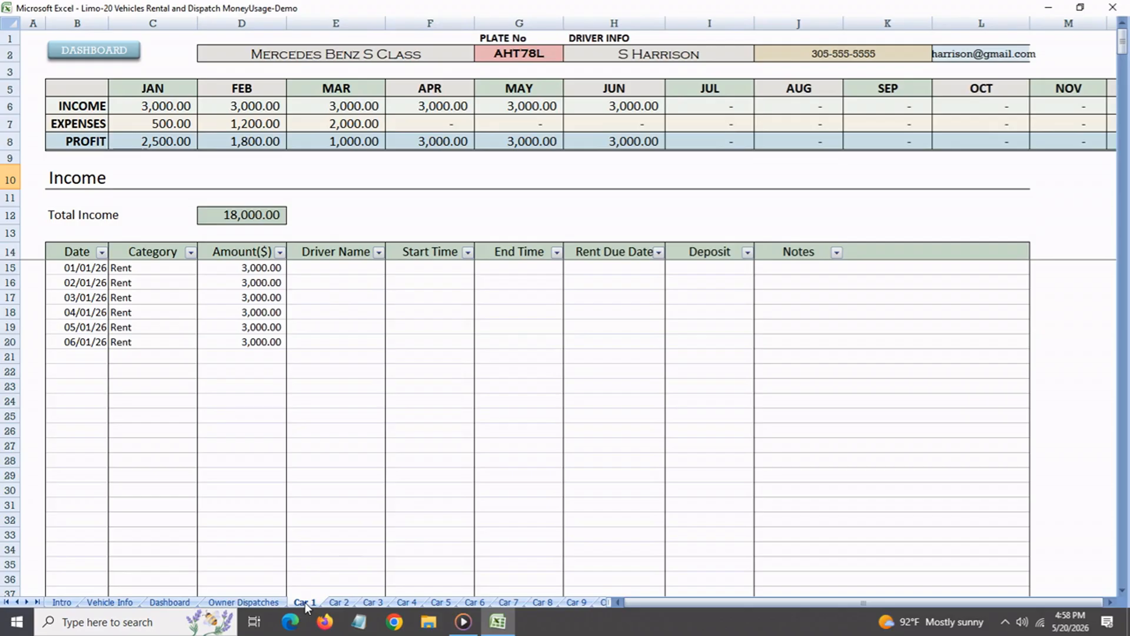
- Review the vehicle description, plate number, driver details and monthly expense and profit rows on the Car 1 sheet
left_click(232, 59)
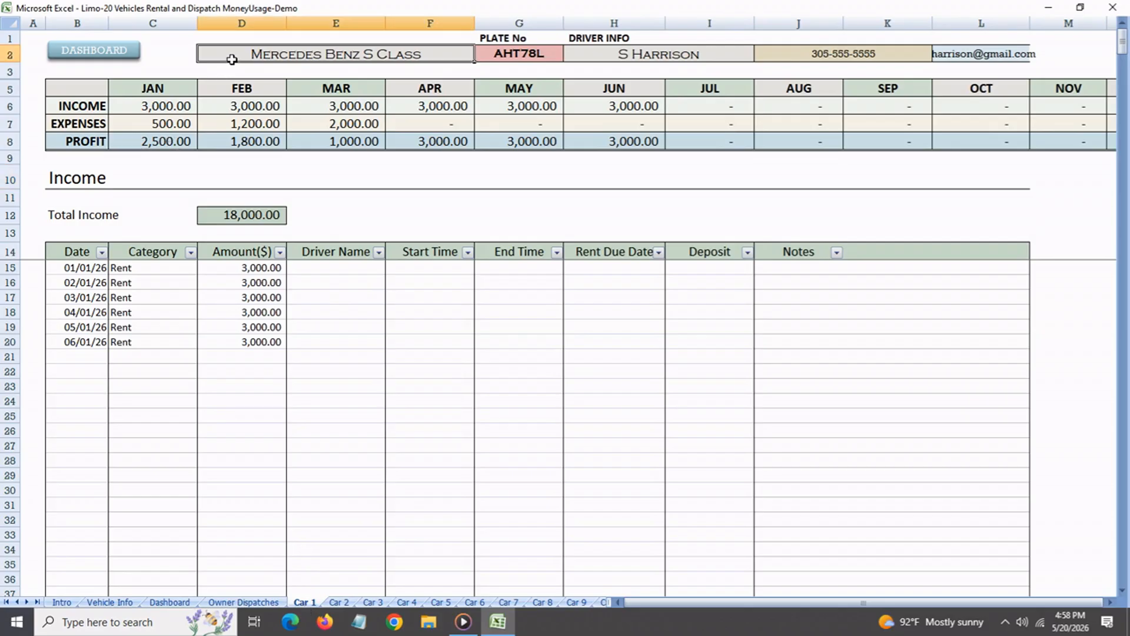
left_click(485, 50)
left_click(595, 55)
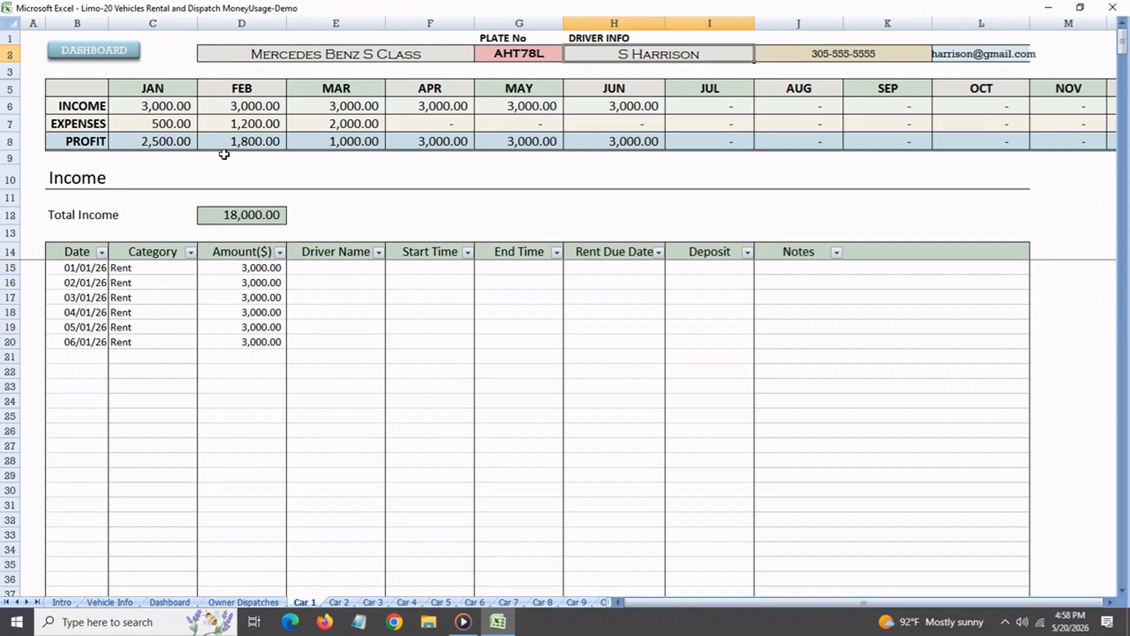
left_click(79, 123)
left_click(86, 142)
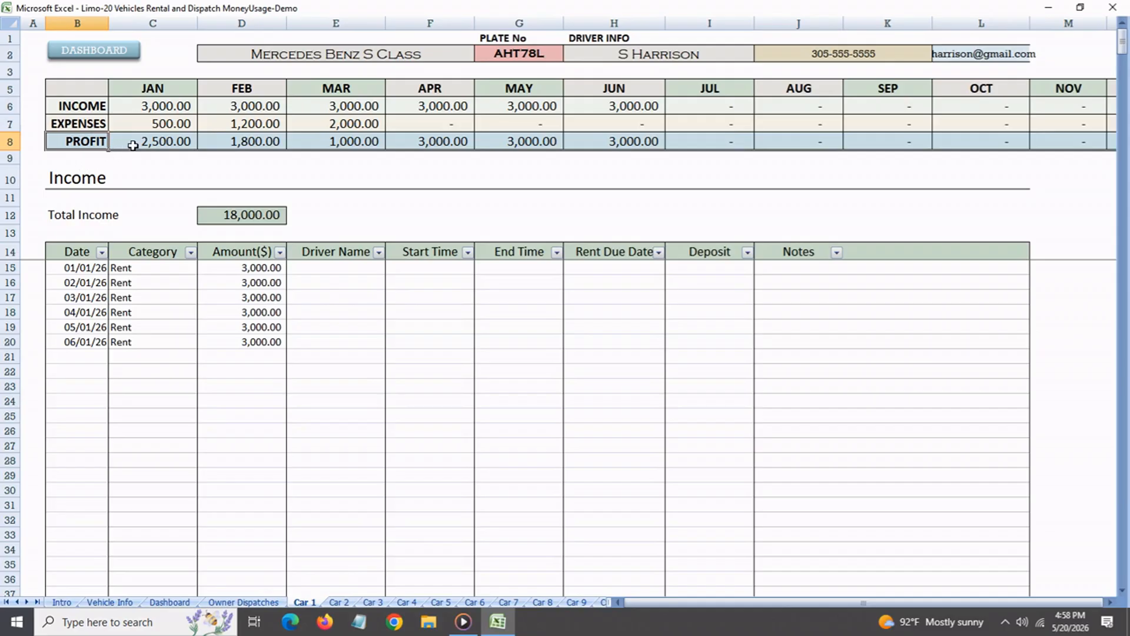
left_click(258, 59)
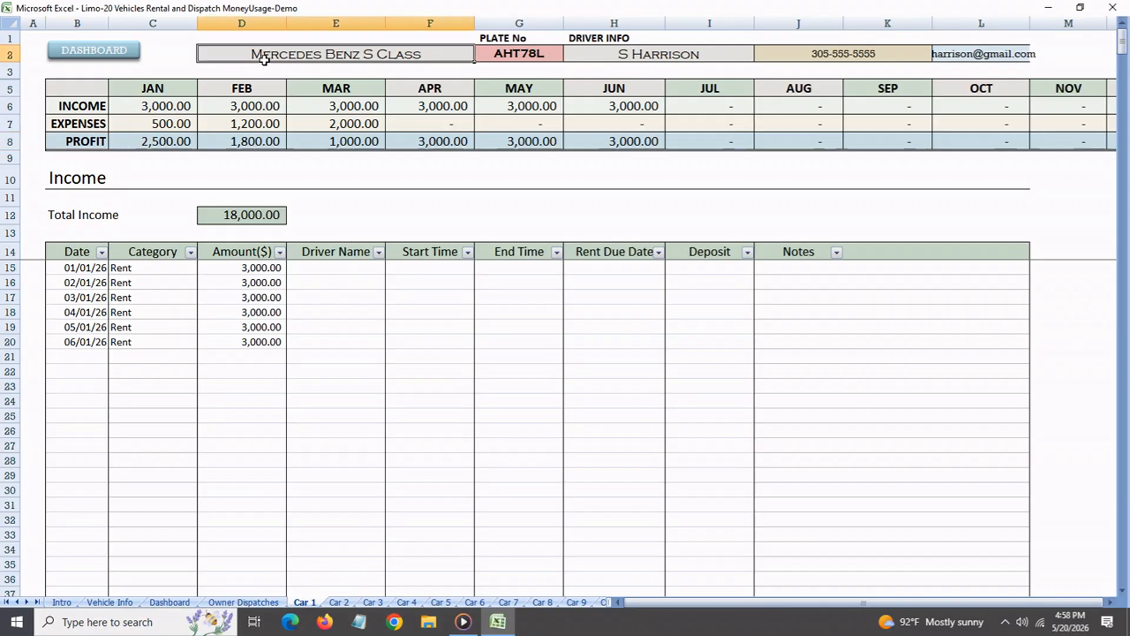
- Review the date, category and amount of the 06/01/26 rent entry in the Car 1 Income section
left_click(74, 181)
left_click(84, 346)
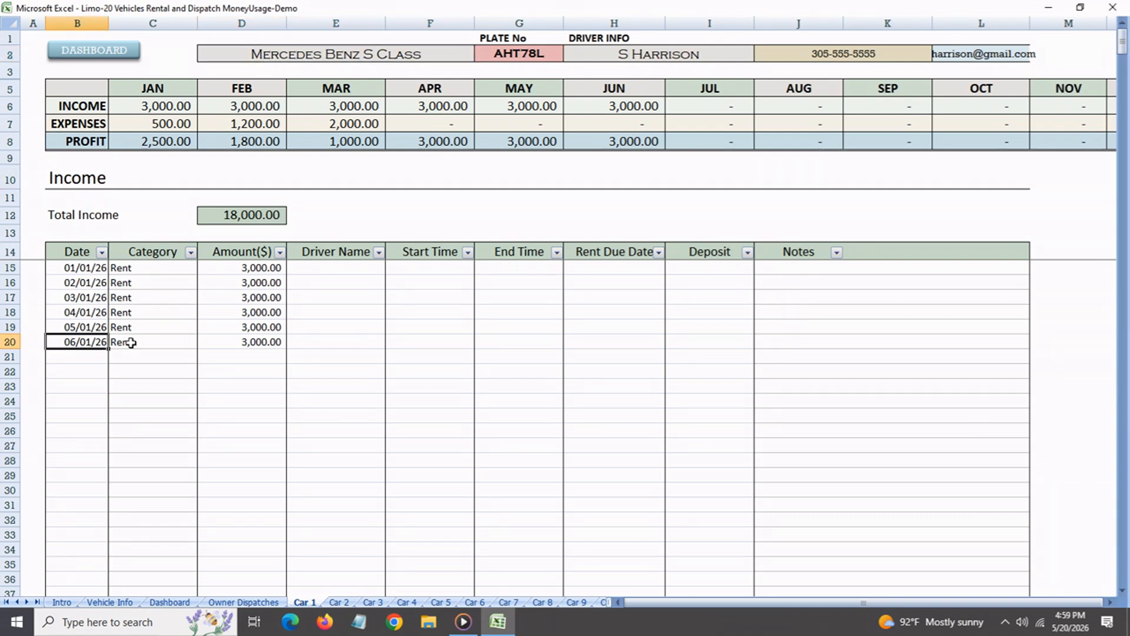
left_click(154, 342)
left_click(240, 342)
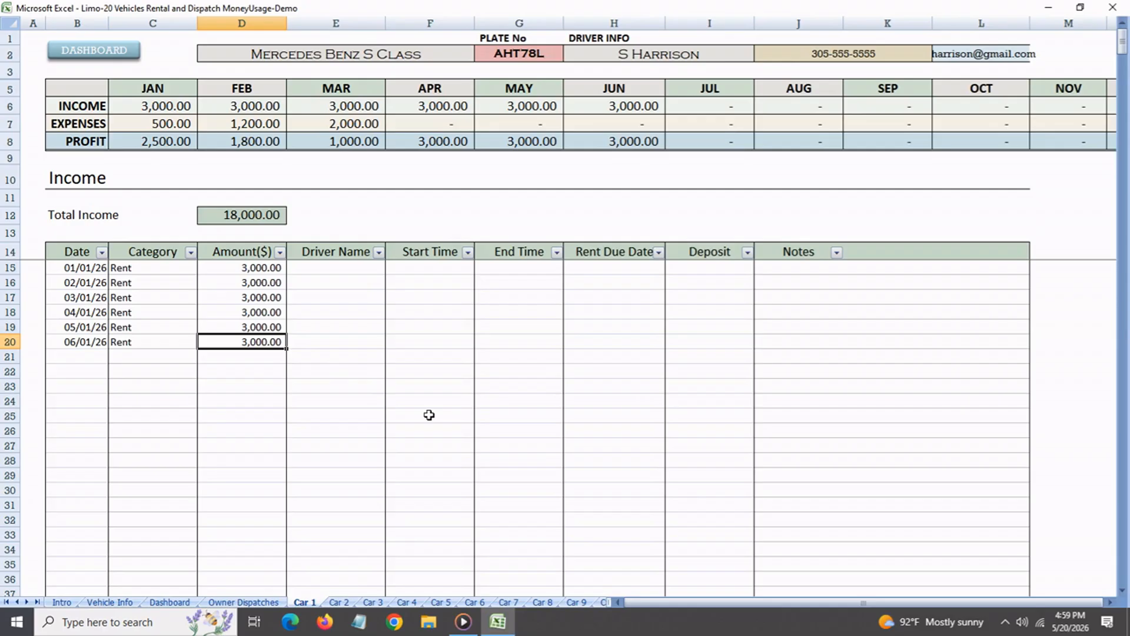
- Review the Expenses section of the Car 1 sheet, including the entry dates and the Maintenance, Detailing and Insurance categories
left_click_drag(637, 603, 691, 603)
left_click(602, 180)
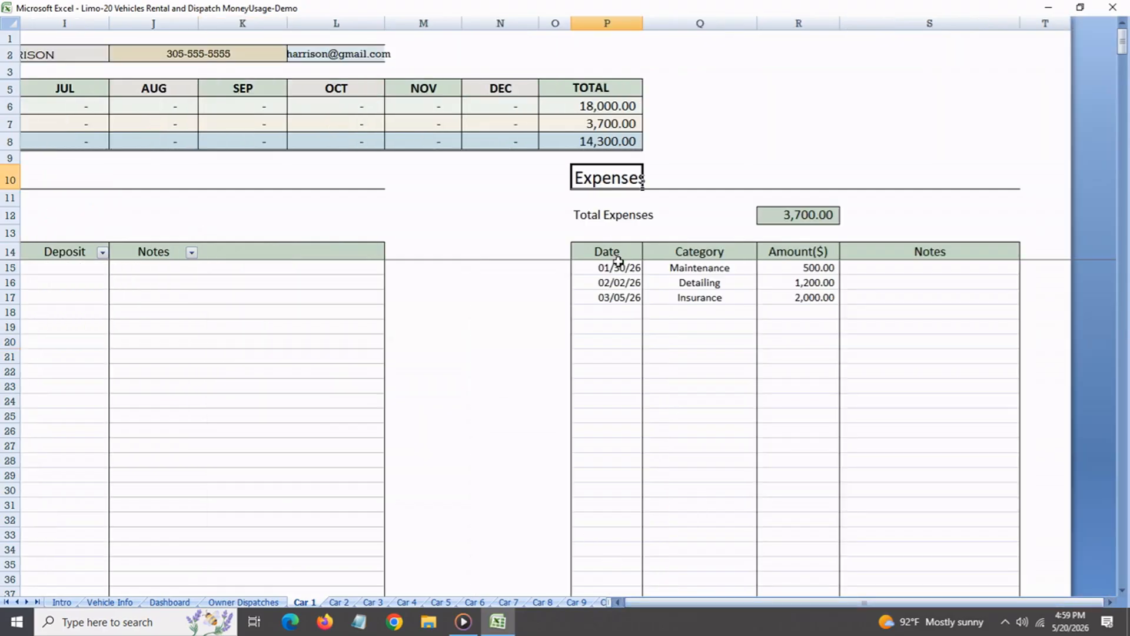
left_click(615, 270)
left_click(677, 269)
left_click(681, 283)
left_click(681, 297)
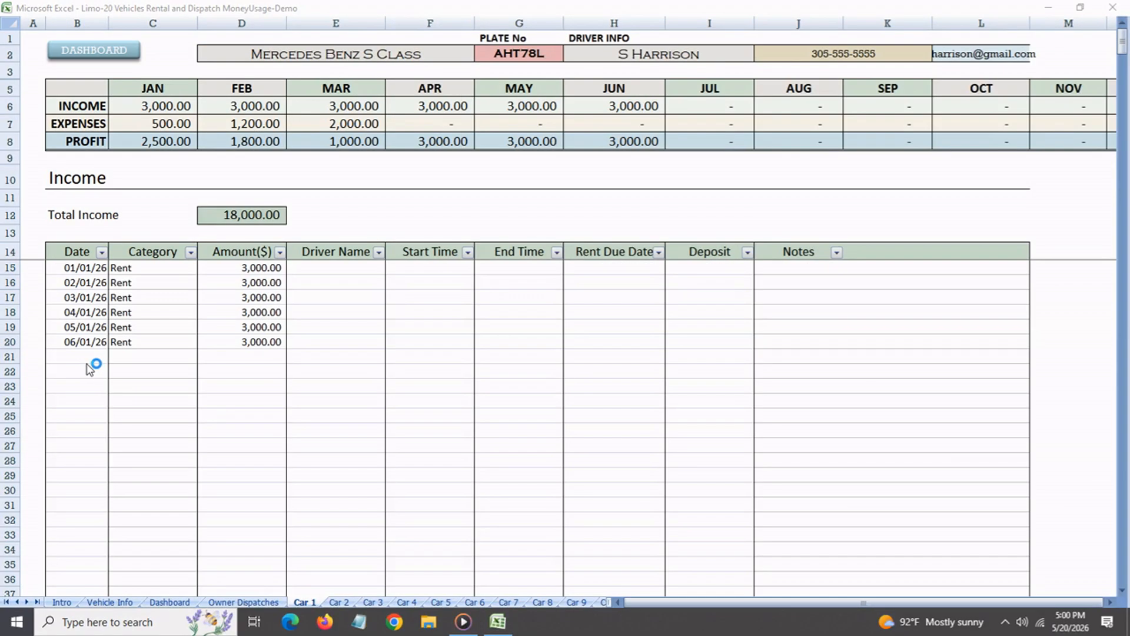
- Record a 07/01/26 Rent income of 3,000 on the Car 1 sheet and check the Total Income and July income
left_click(86, 360)
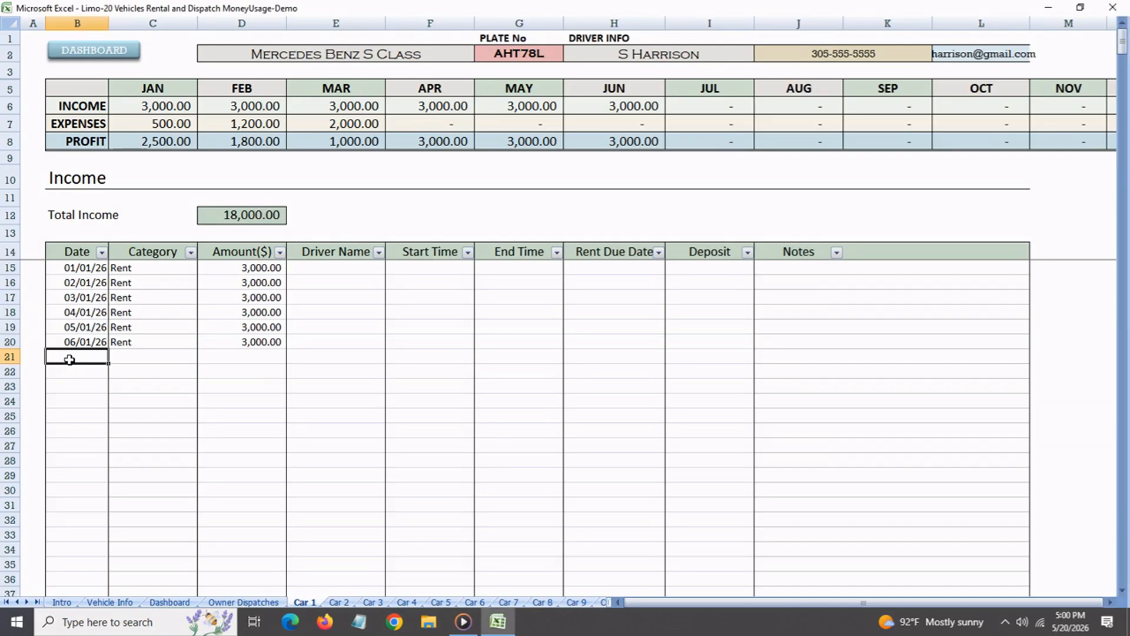
type("7/1/26")
key("Return")
left_click(152, 358)
left_click(204, 357)
left_click(161, 370)
left_click(238, 362)
type("3")
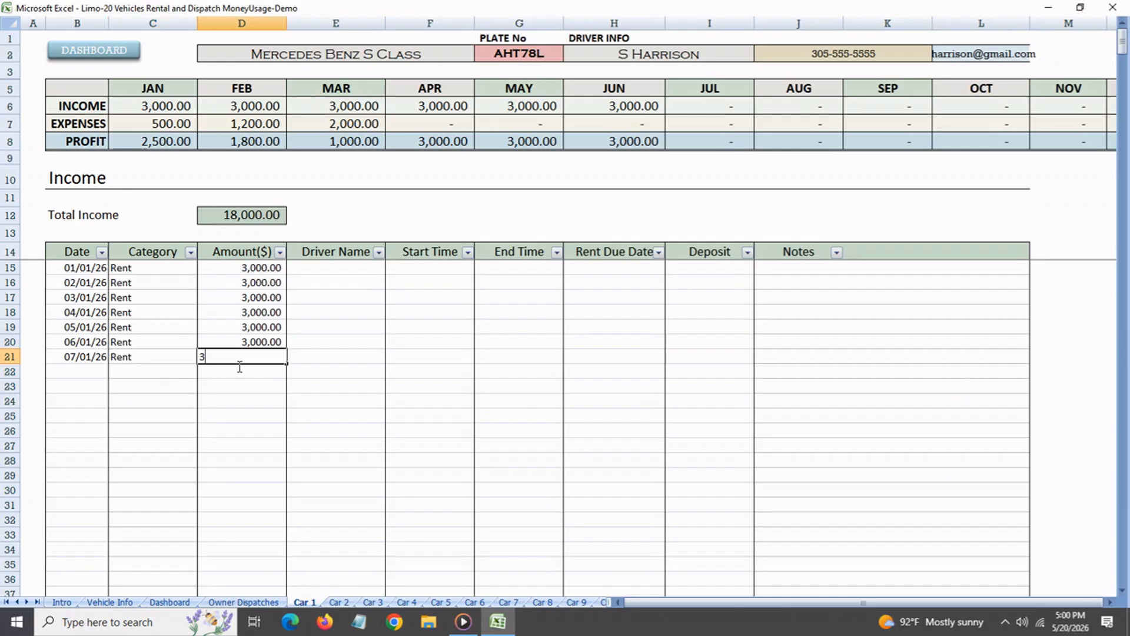
type(",000")
key("Return")
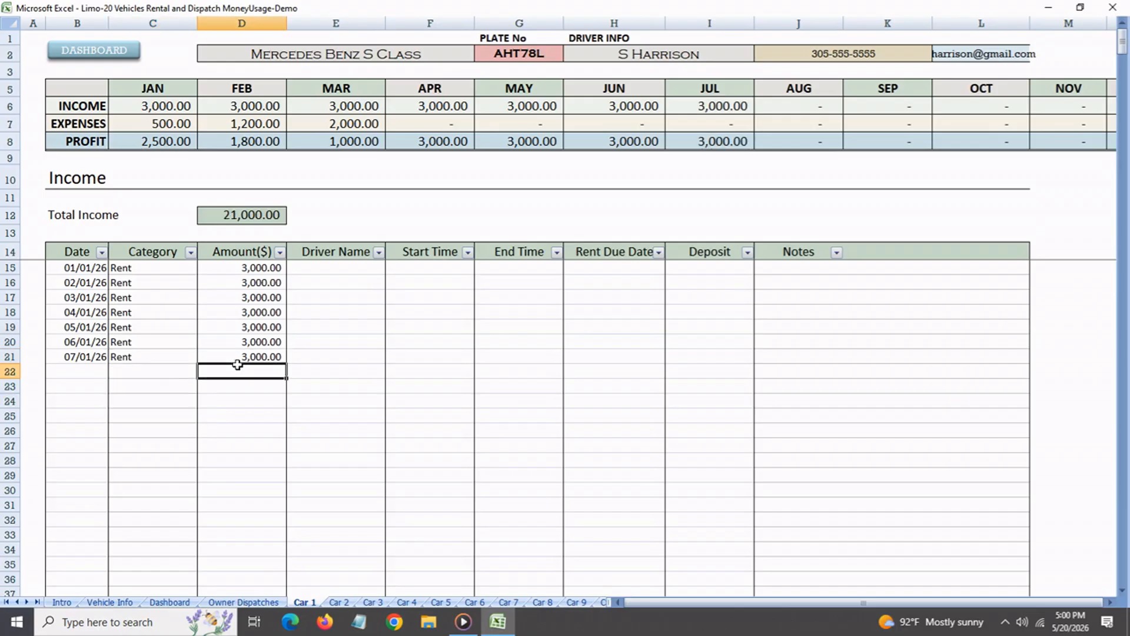
left_click(269, 219)
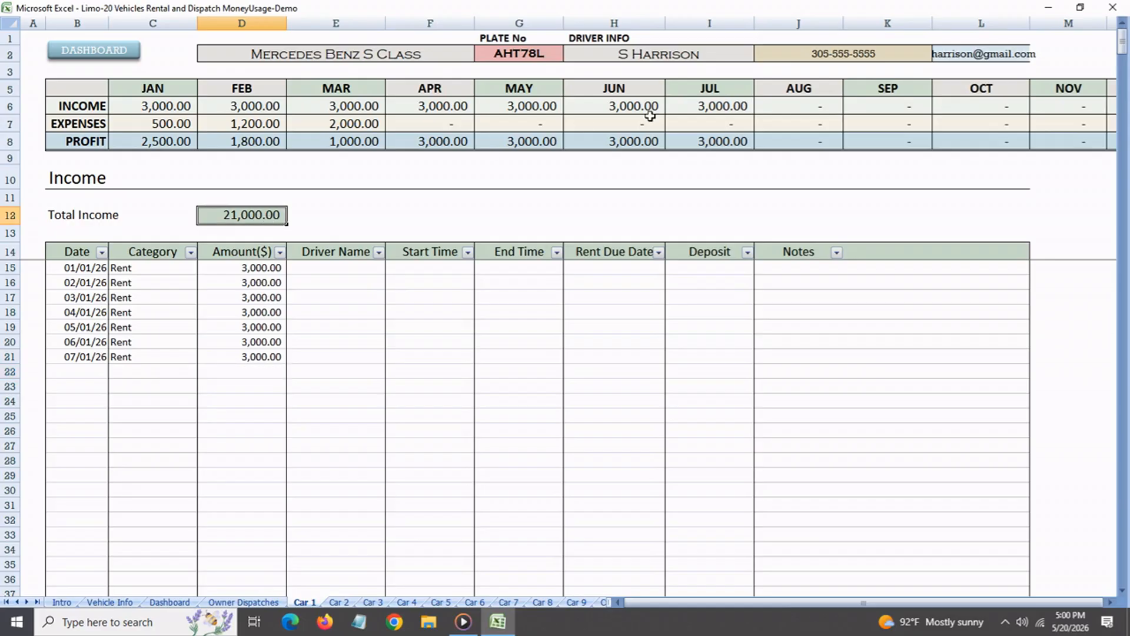
left_click(723, 111)
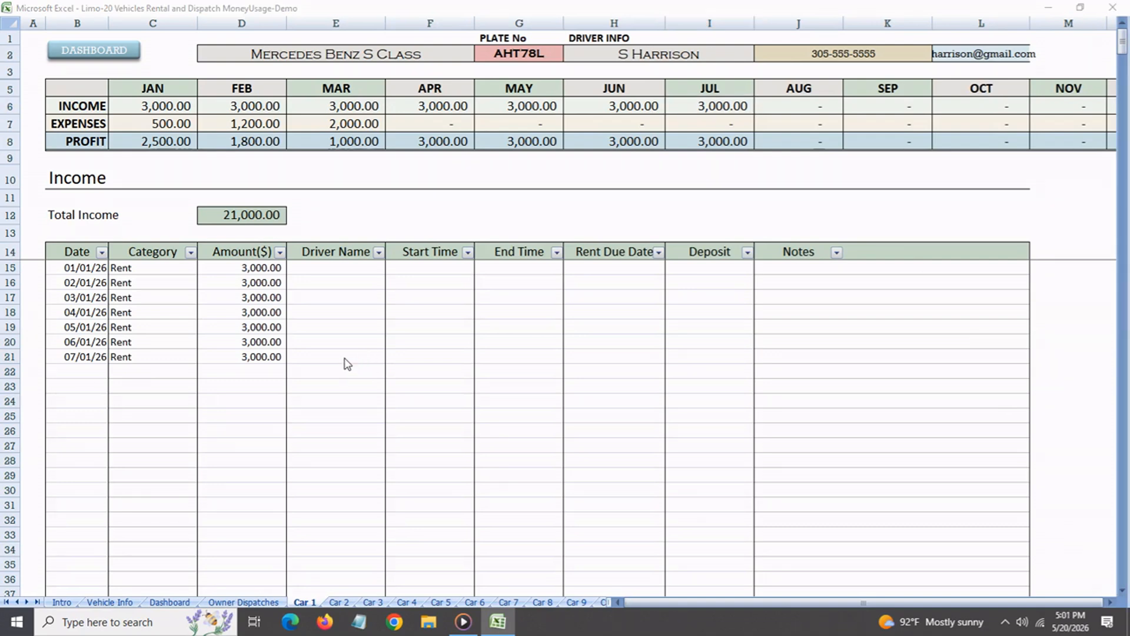
- Review the driver name, start time, end time, rent due date, deposit and notes fields of the 07/01/26 income entry
left_click(335, 360)
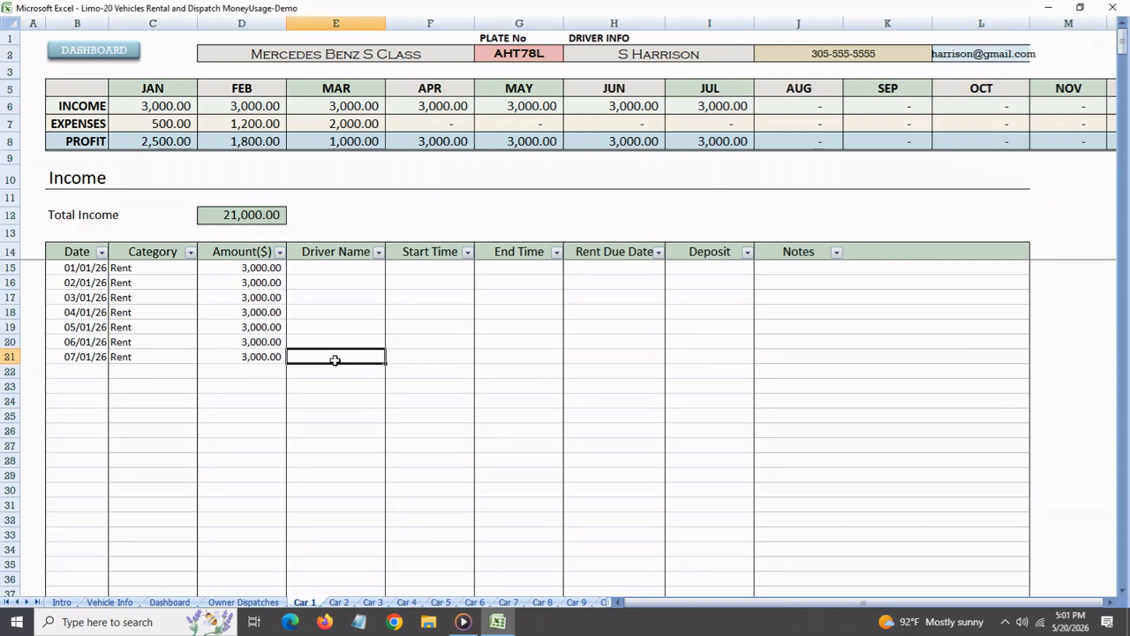
left_click(413, 363)
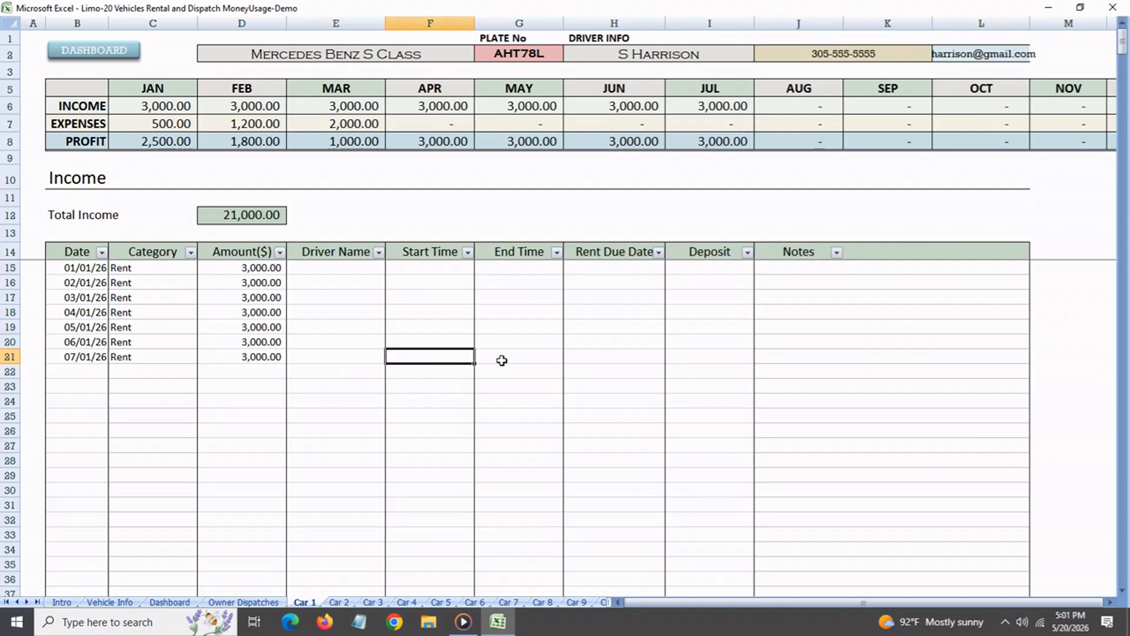
left_click(502, 361)
left_click(597, 358)
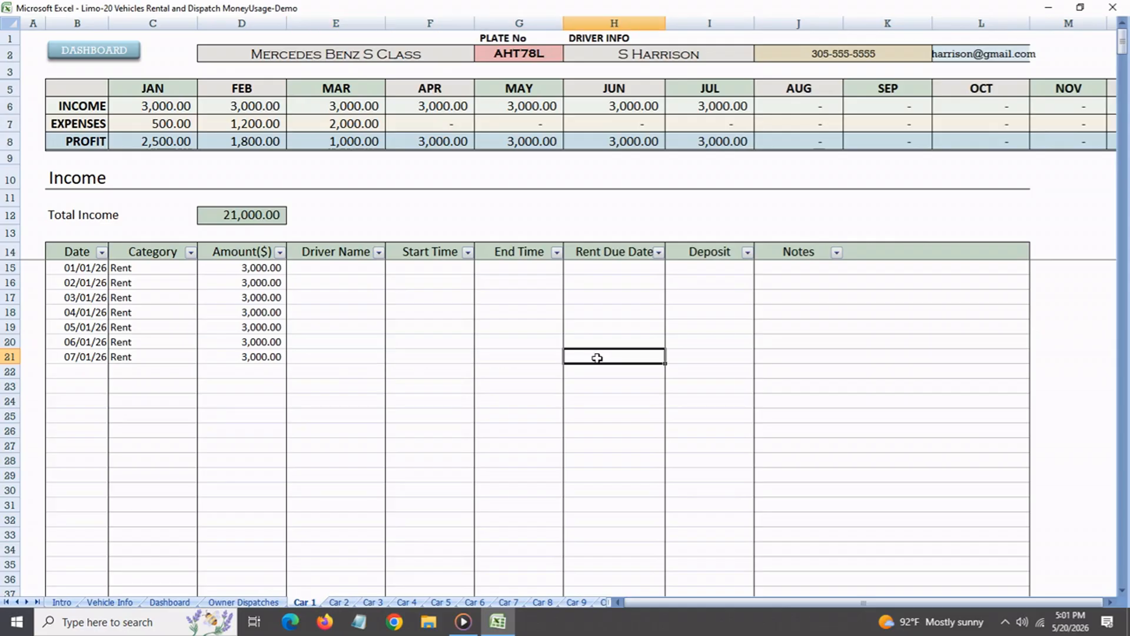
left_click(694, 361)
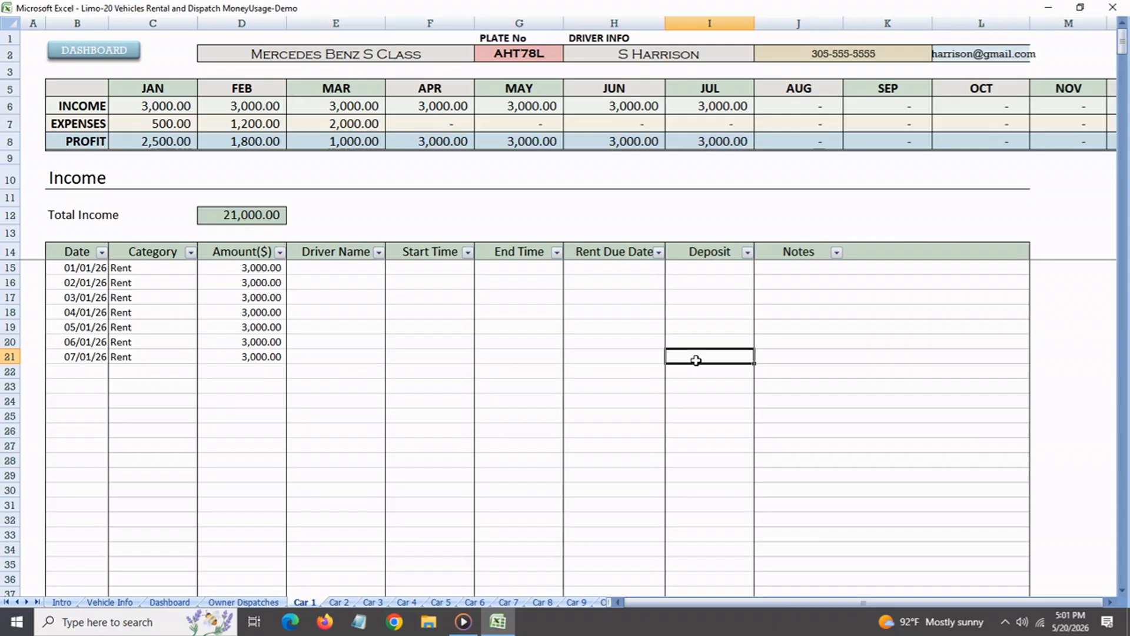
left_click(777, 360)
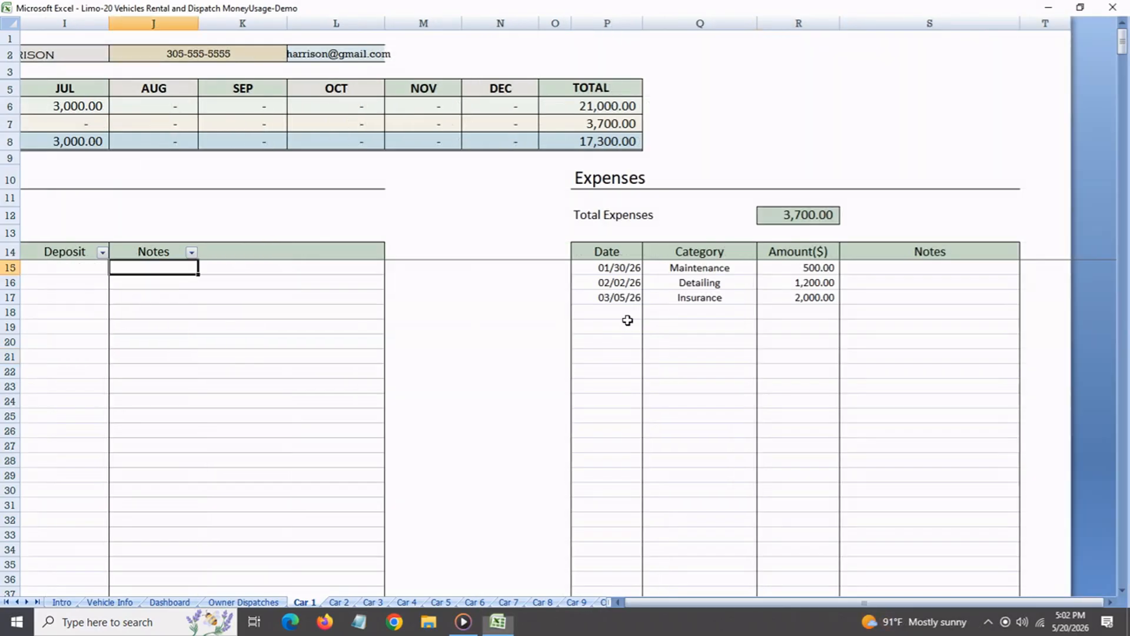
- Record a 04/04/26 Insurance expense of 2,000 in the Car 1 Expenses section
left_click(612, 316)
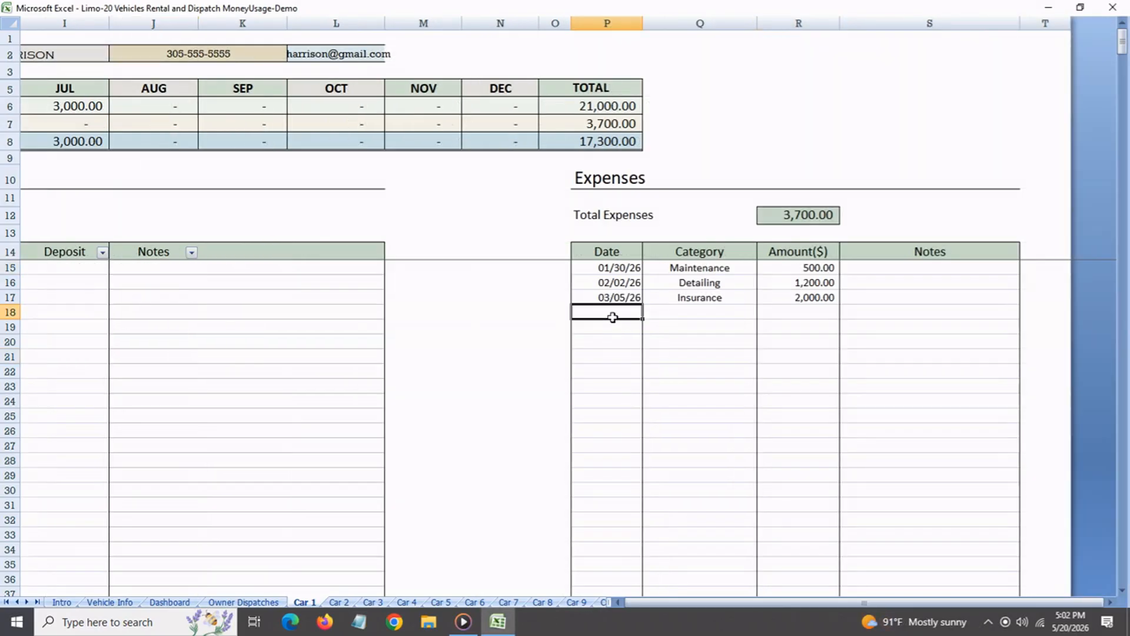
type("apri")
key("Return")
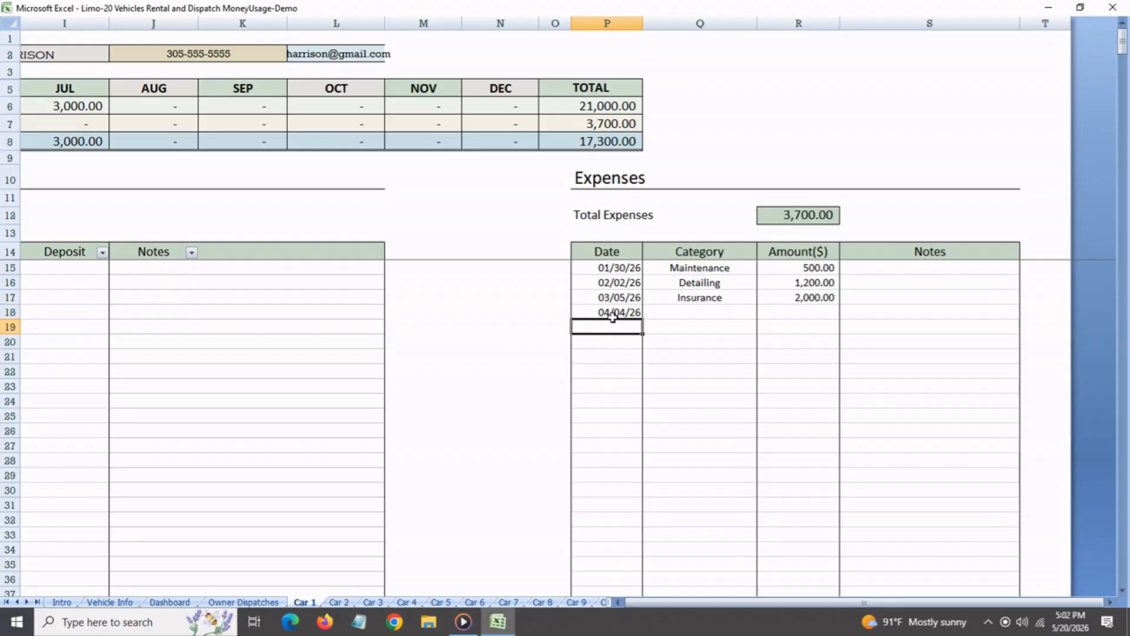
left_click(683, 314)
left_click(762, 313)
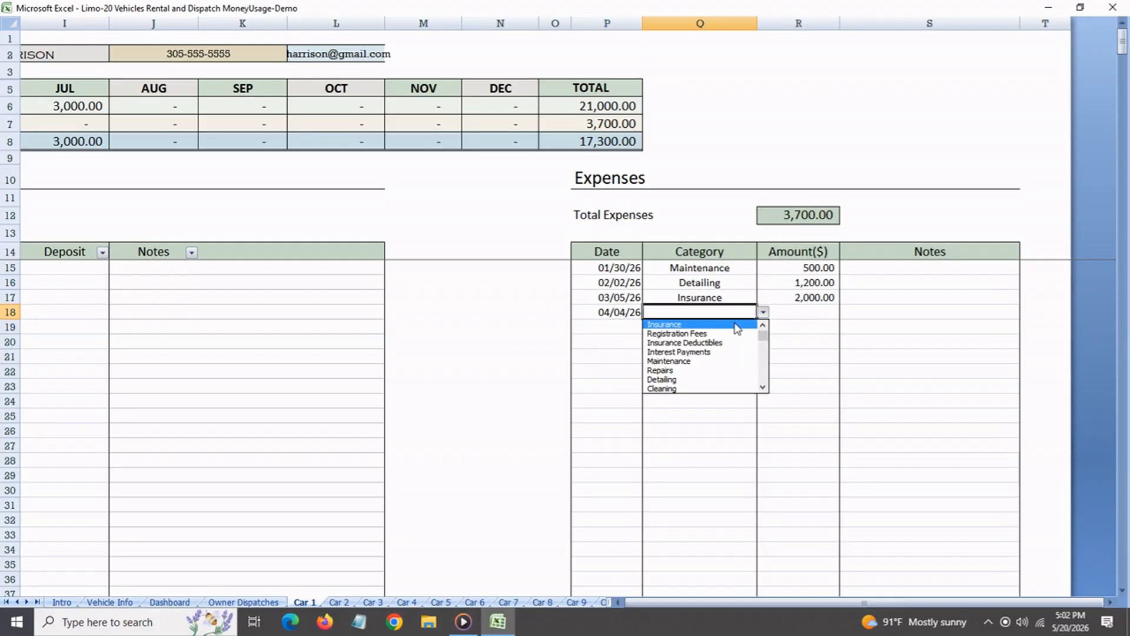
left_click(736, 325)
left_click(797, 313)
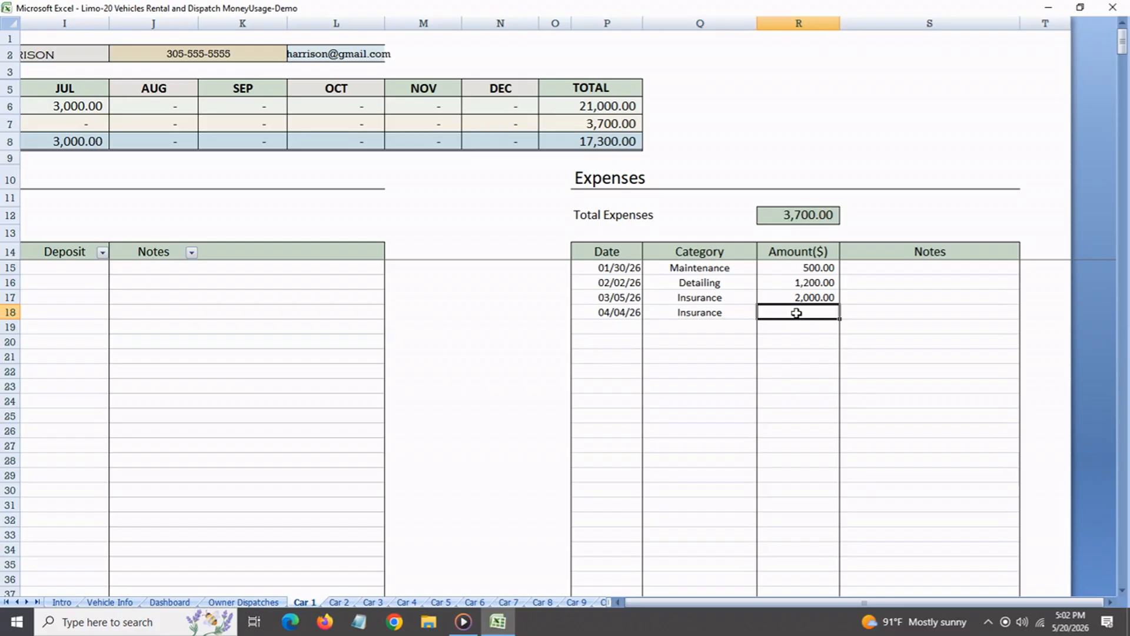
type("2000")
key("Return")
left_click(796, 313)
- Check the April expenses in the monthly summary of the Car 1 sheet
left_click_drag(936, 602, 864, 599)
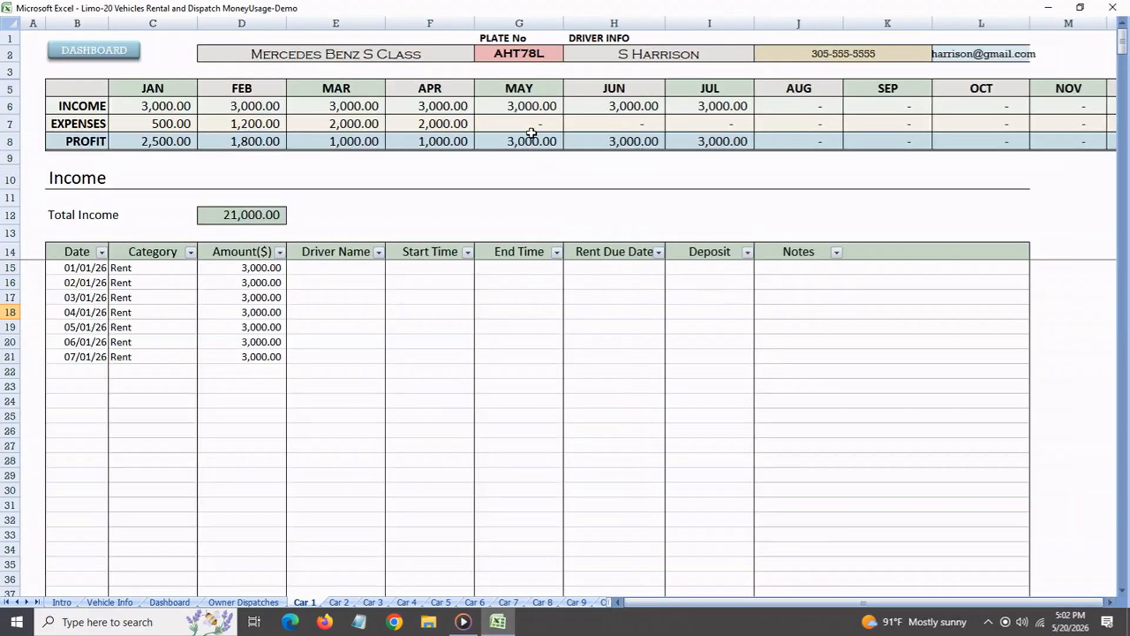
left_click(463, 123)
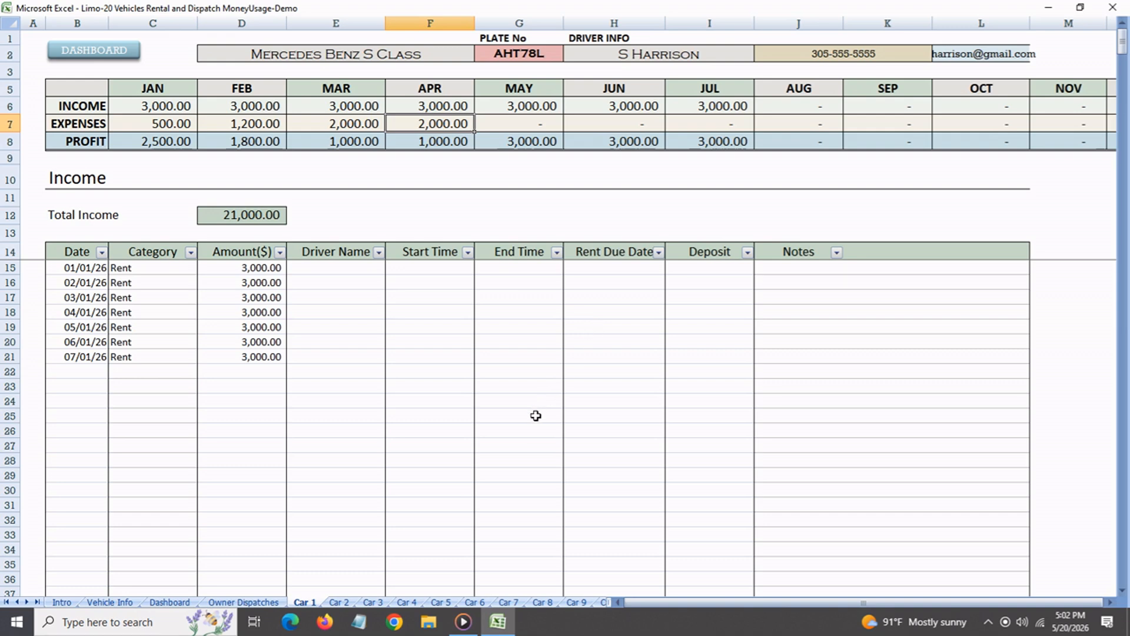
left_click_drag(756, 601, 689, 600)
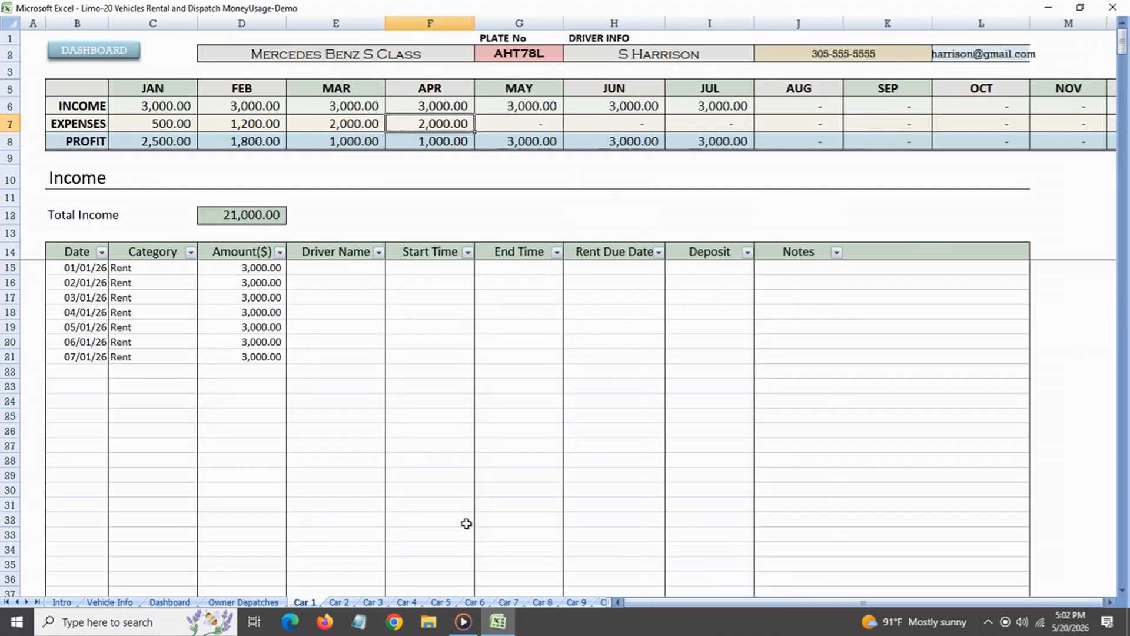
- Check Merc1's rent income and its insurance, maintenance and detailing expenses on the Dashboard
left_click(169, 601)
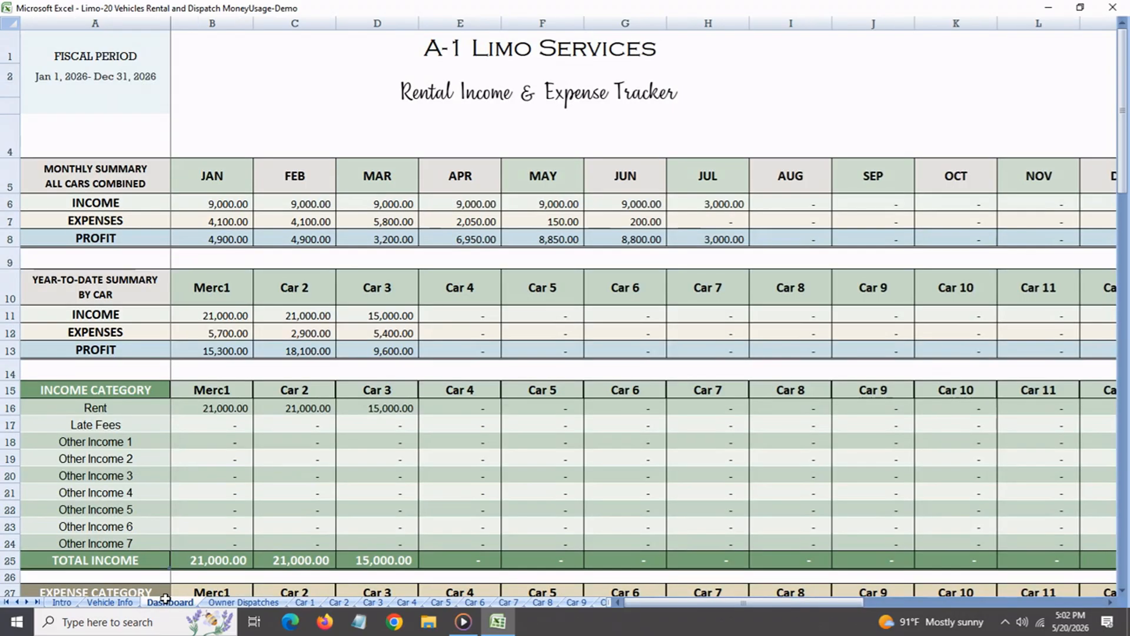
left_click(216, 410)
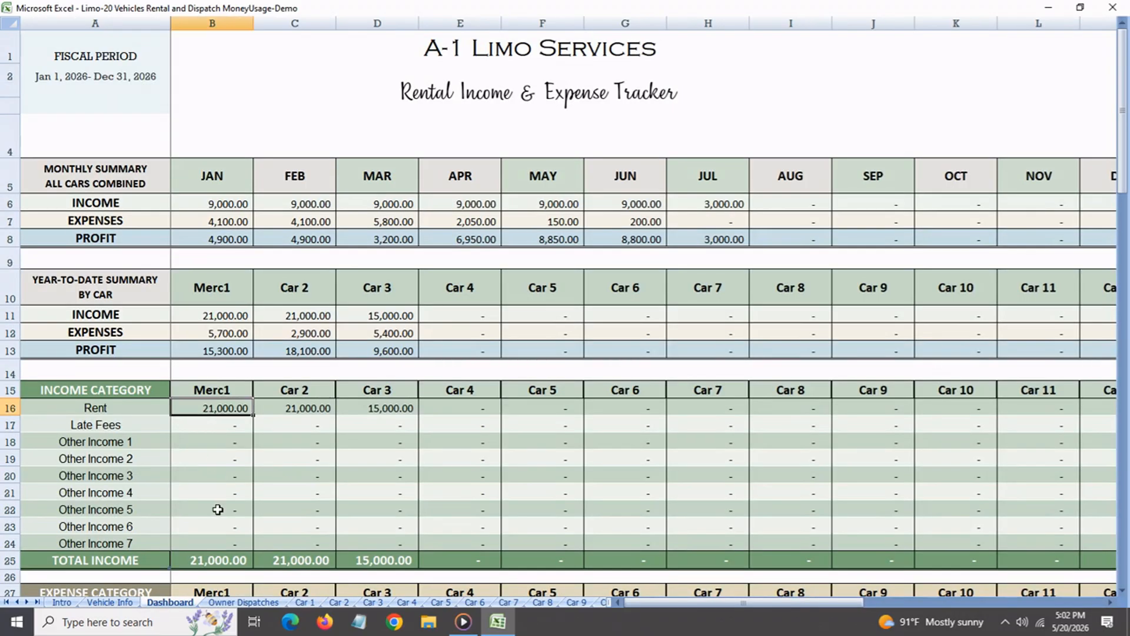
scroll(218, 509, "down", 2)
left_click(218, 430)
left_click(233, 498)
left_click(234, 532)
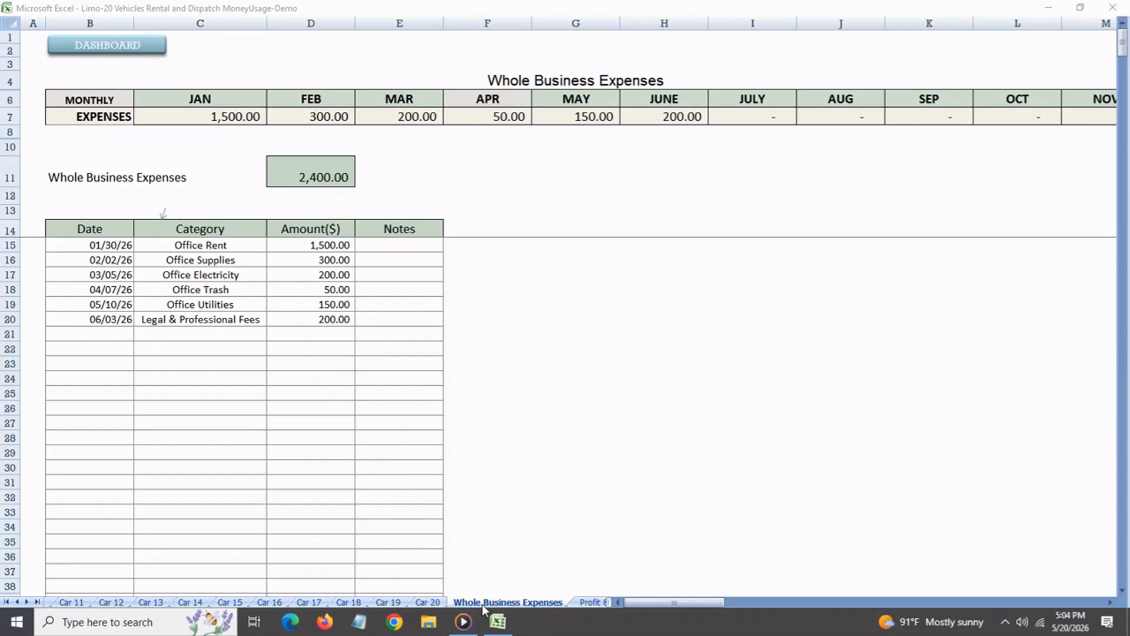
- Record a 07/02/26 Office Rent expense of 1,500 on the Whole Business Expenses sheet and check the July expenses
left_click(119, 336)
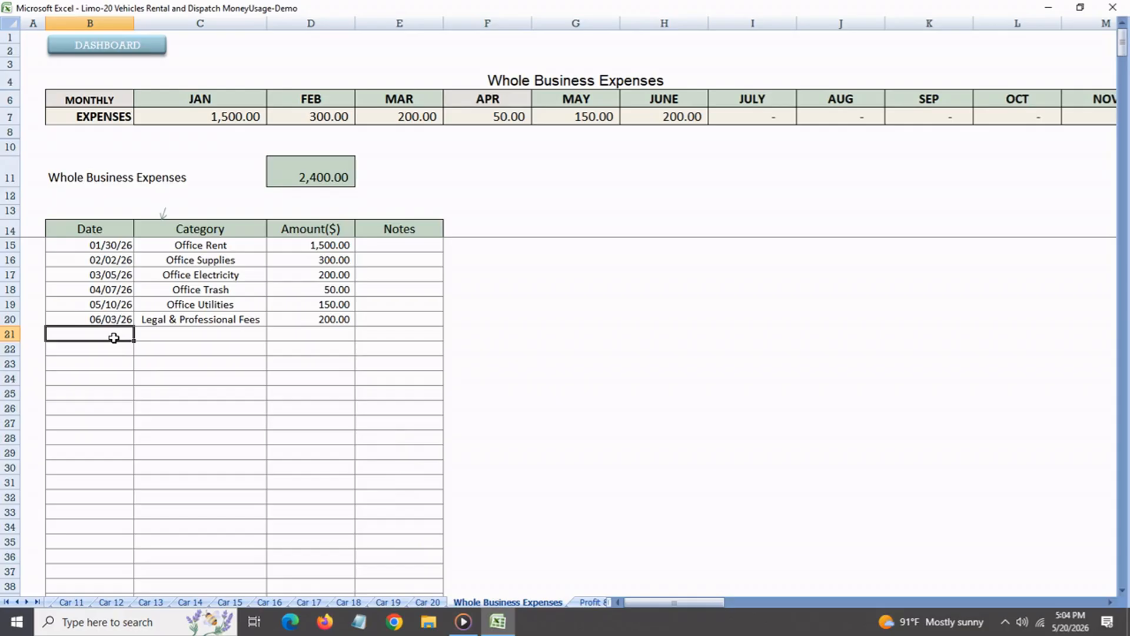
type("jul")
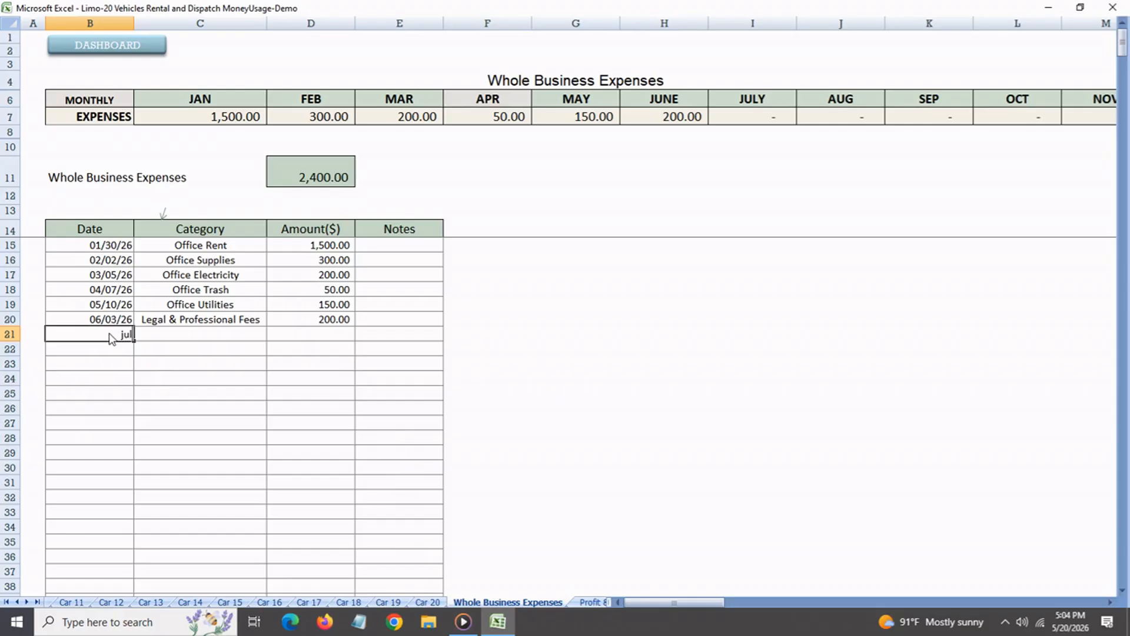
type(" 2")
key("Return")
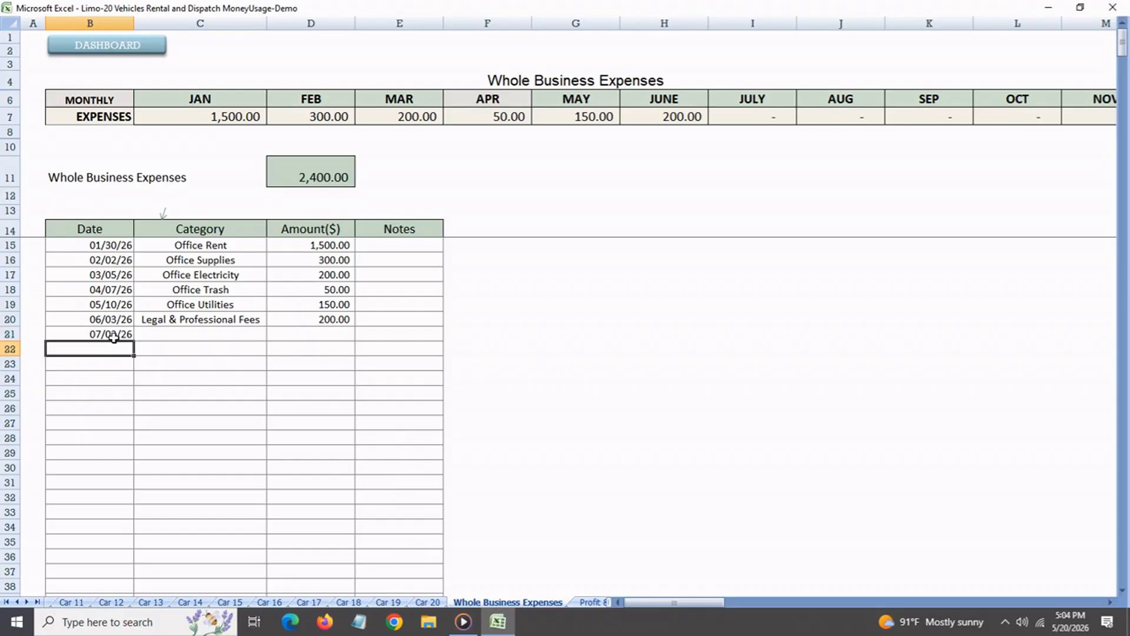
left_click(163, 342)
left_click(272, 333)
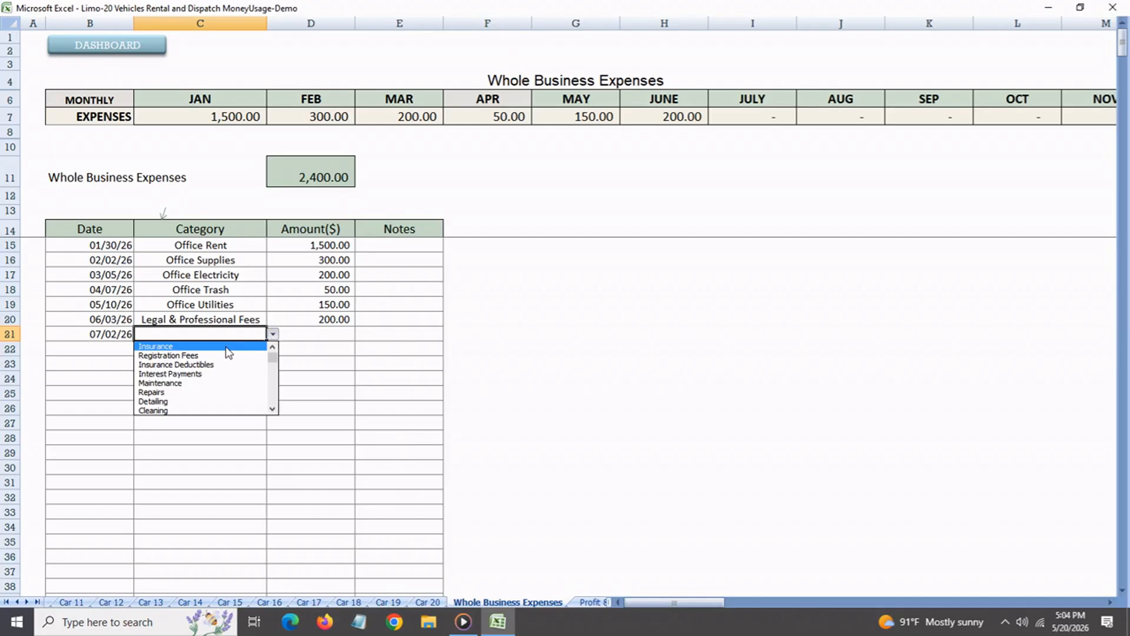
left_click_drag(272, 360, 273, 375)
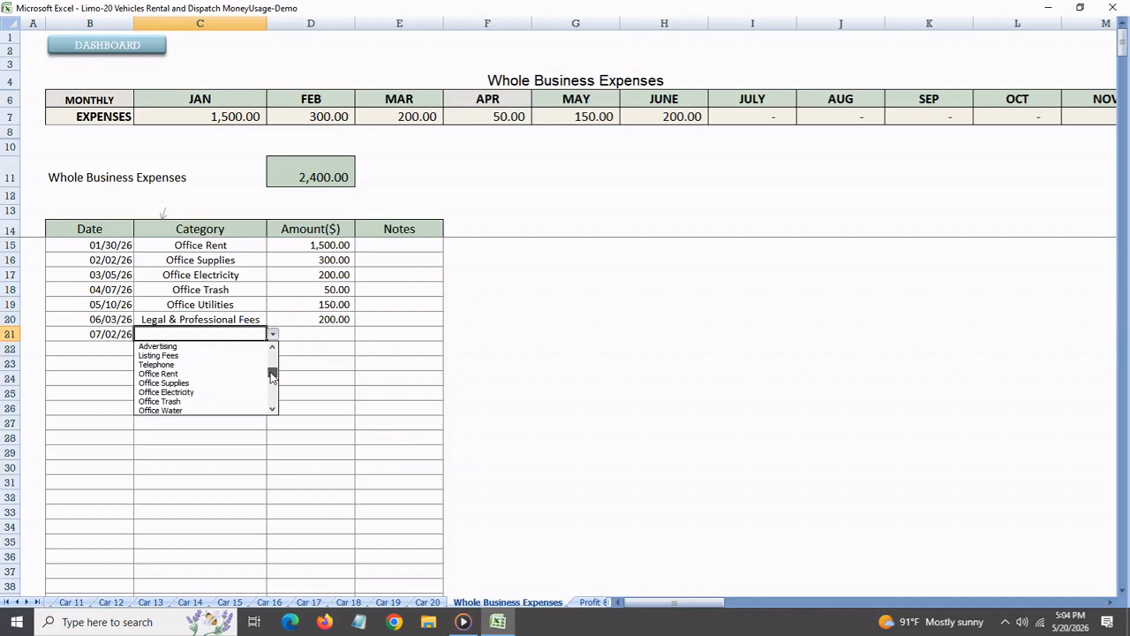
left_click(213, 378)
left_click(321, 338)
type("1500")
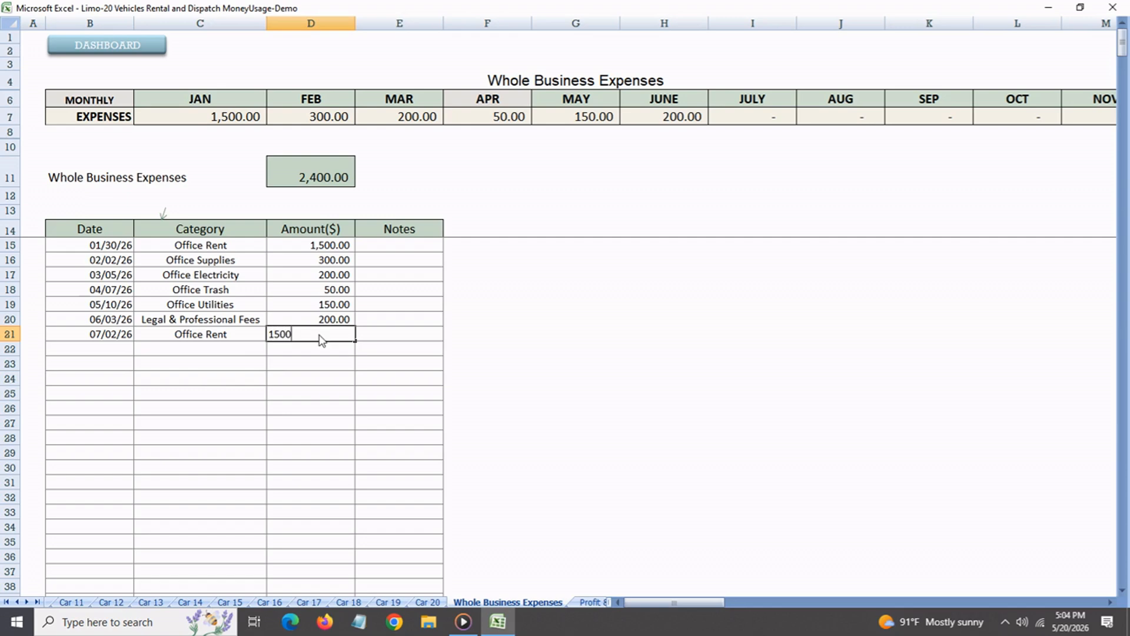
key("Return")
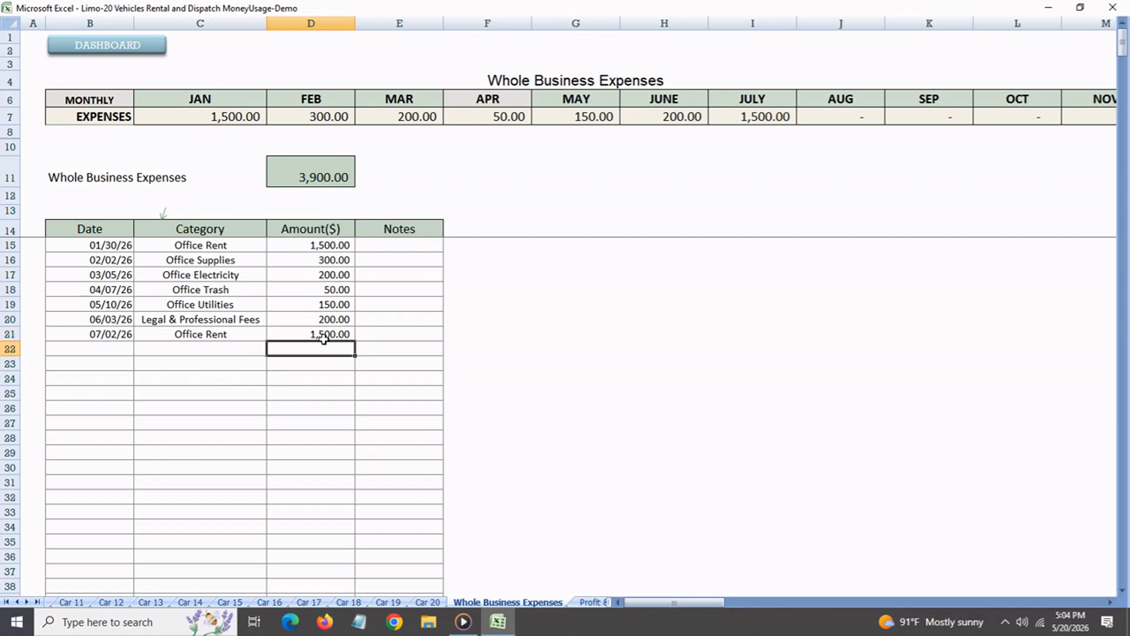
left_click(737, 119)
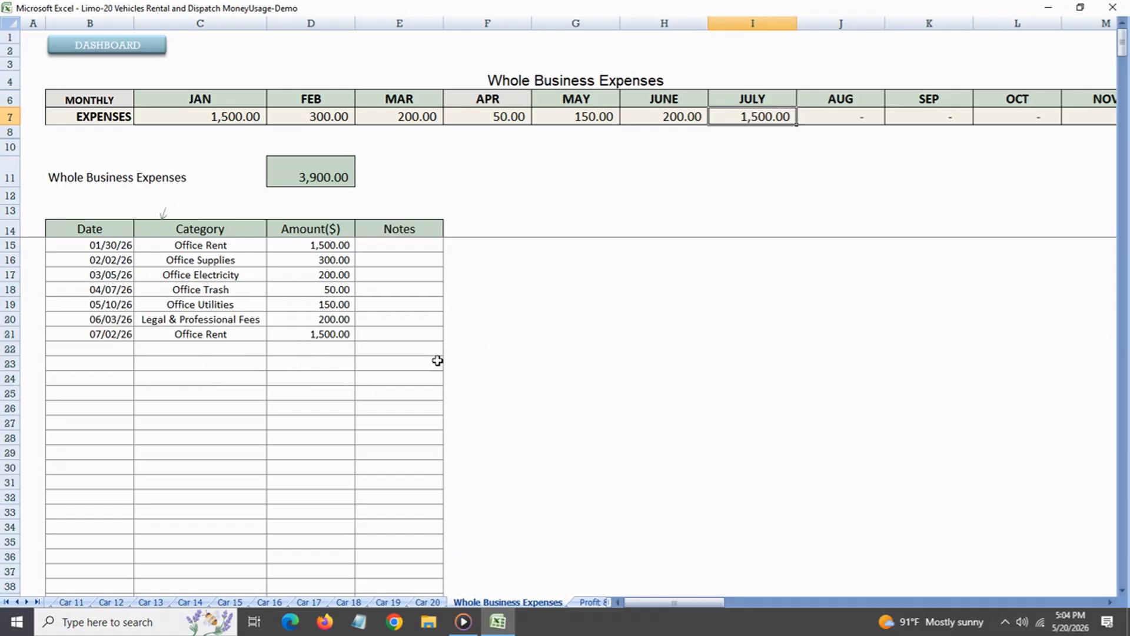
- Check the Whole Business amount for Office Rent in the Dashboard's expense categories
left_click(7, 602)
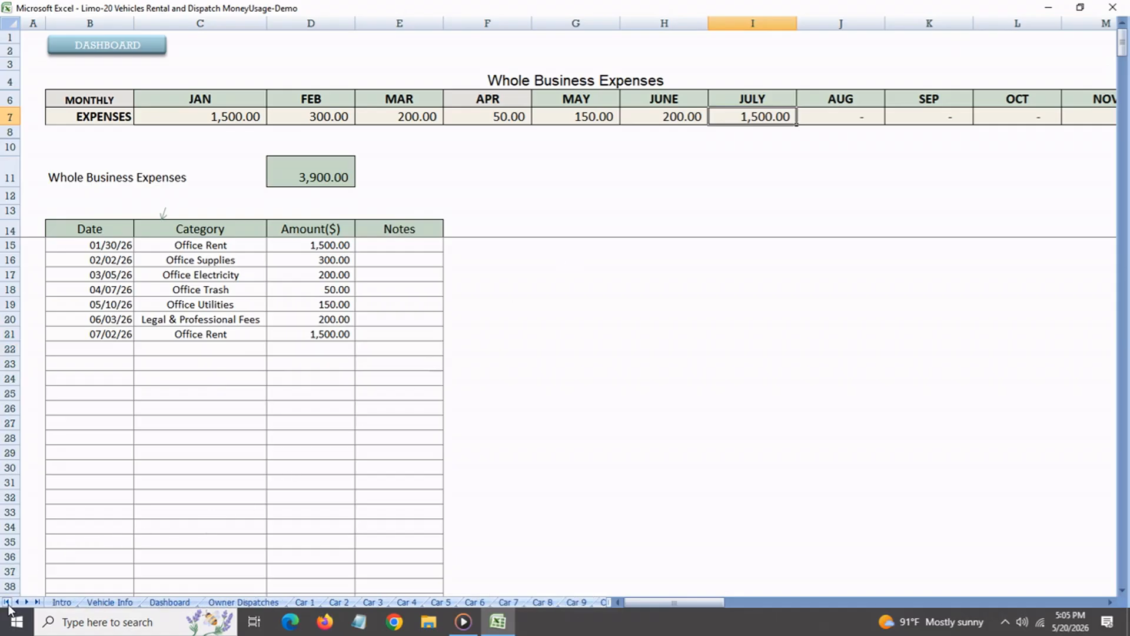
left_click(155, 602)
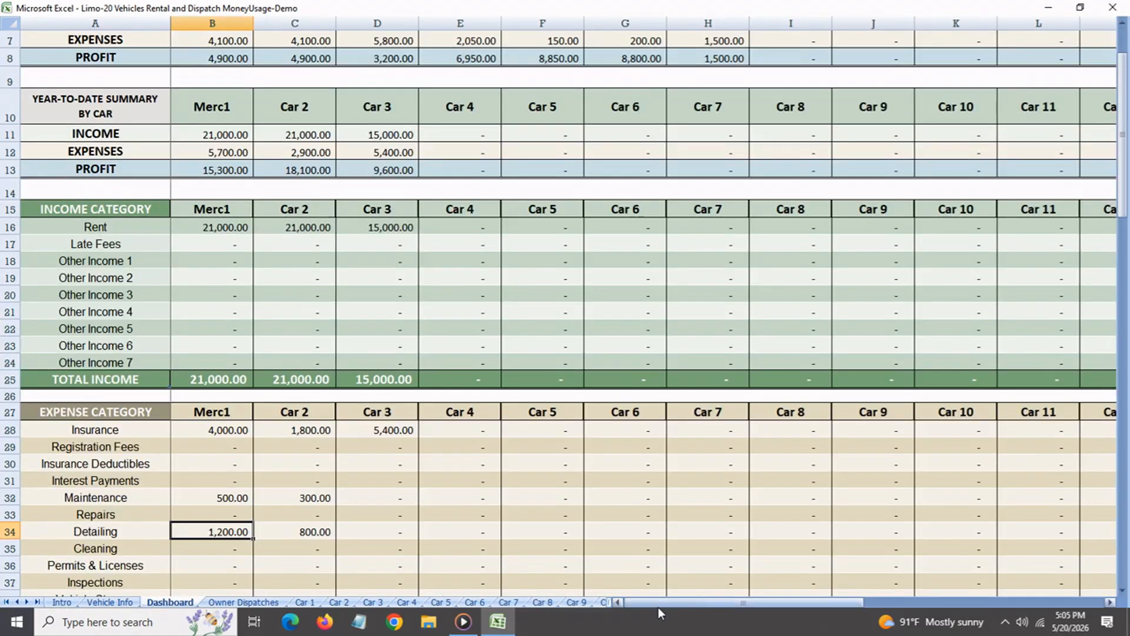
left_click_drag(708, 600, 971, 600)
scroll(988, 436, "down", 4)
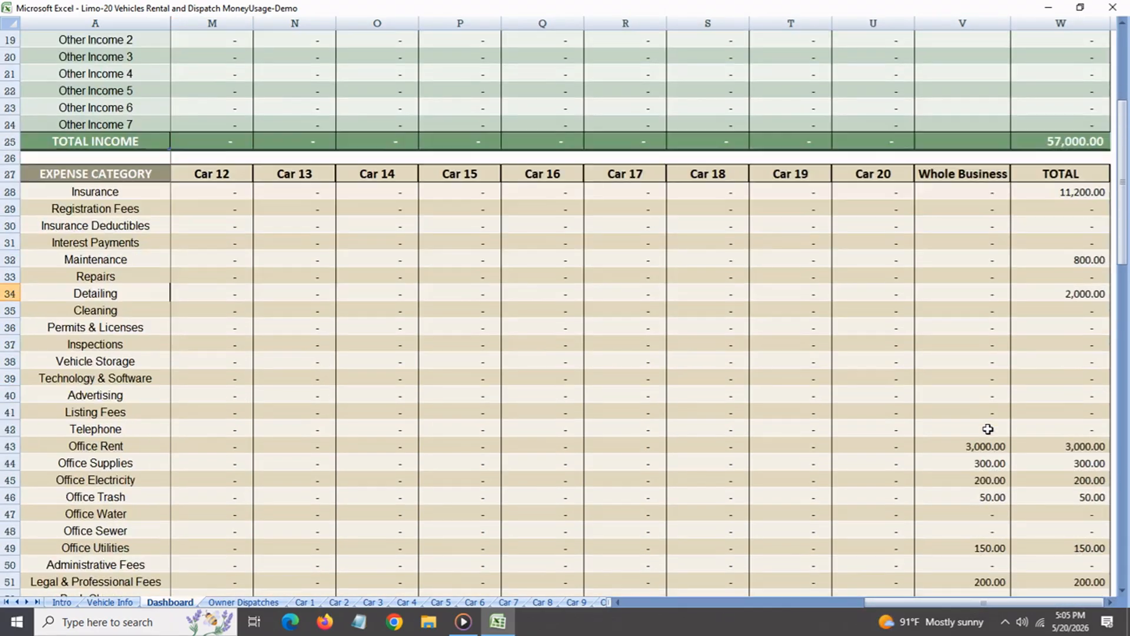
left_click(170, 458)
left_click(170, 445)
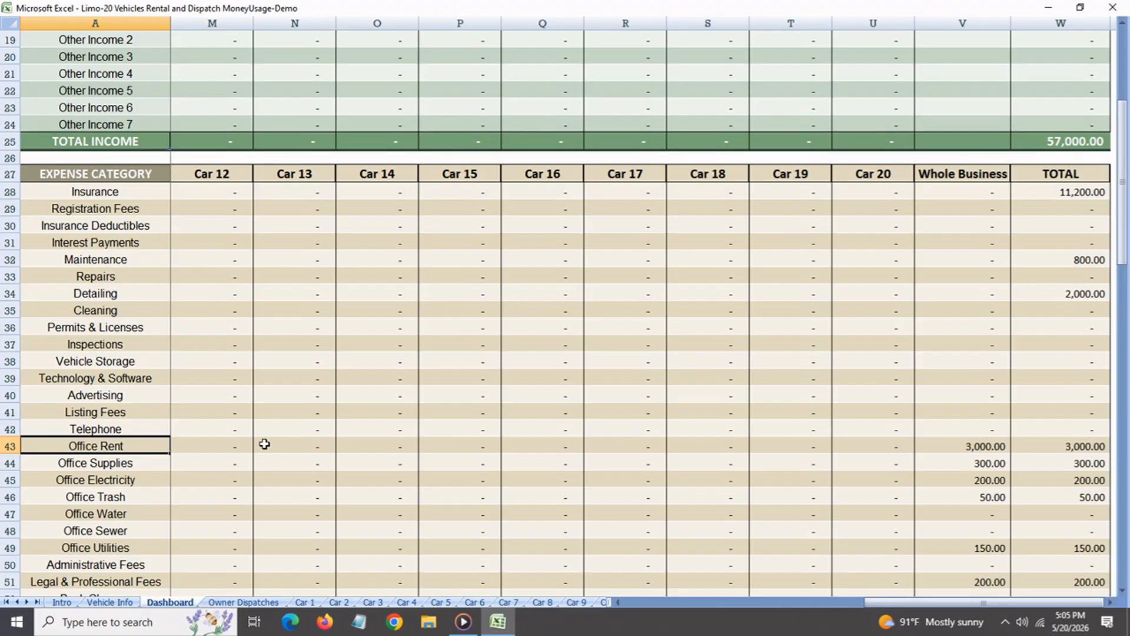
left_click(965, 447)
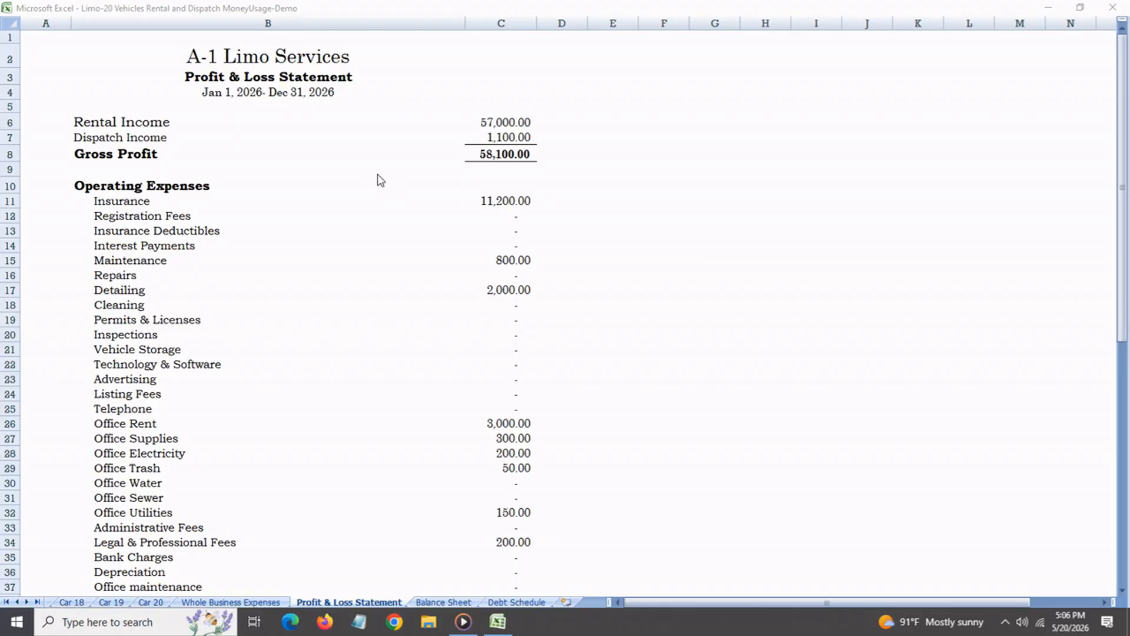
- Review the Profit & Loss Statement from rental and dispatch income through operating expenses down to Net Income
scroll(380, 180, "down", 5)
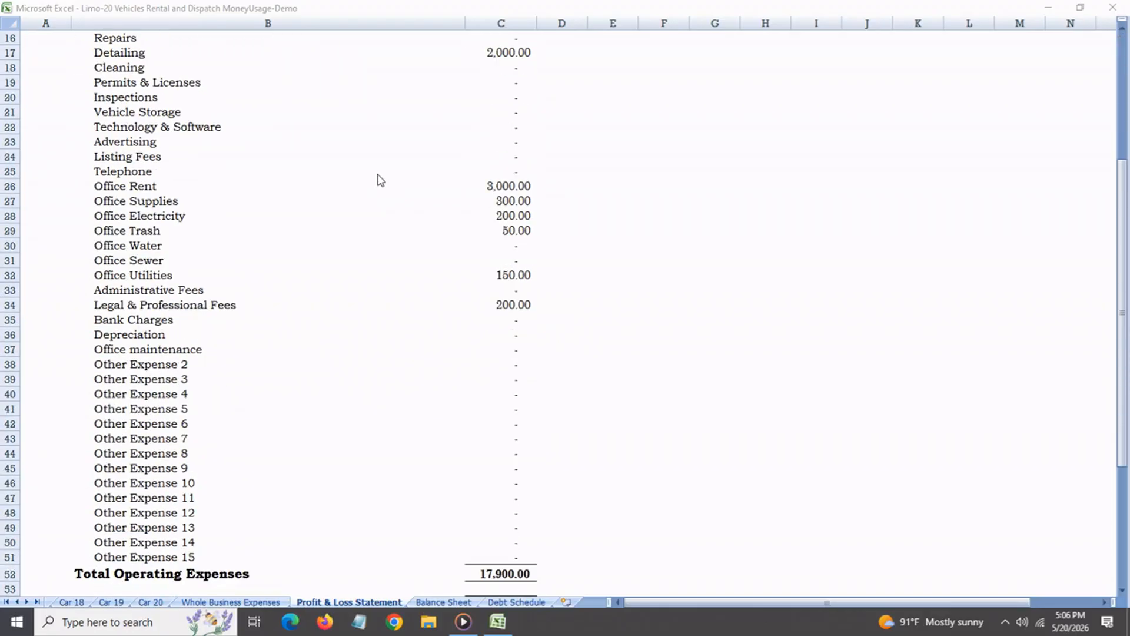
scroll(381, 180, "down", 5)
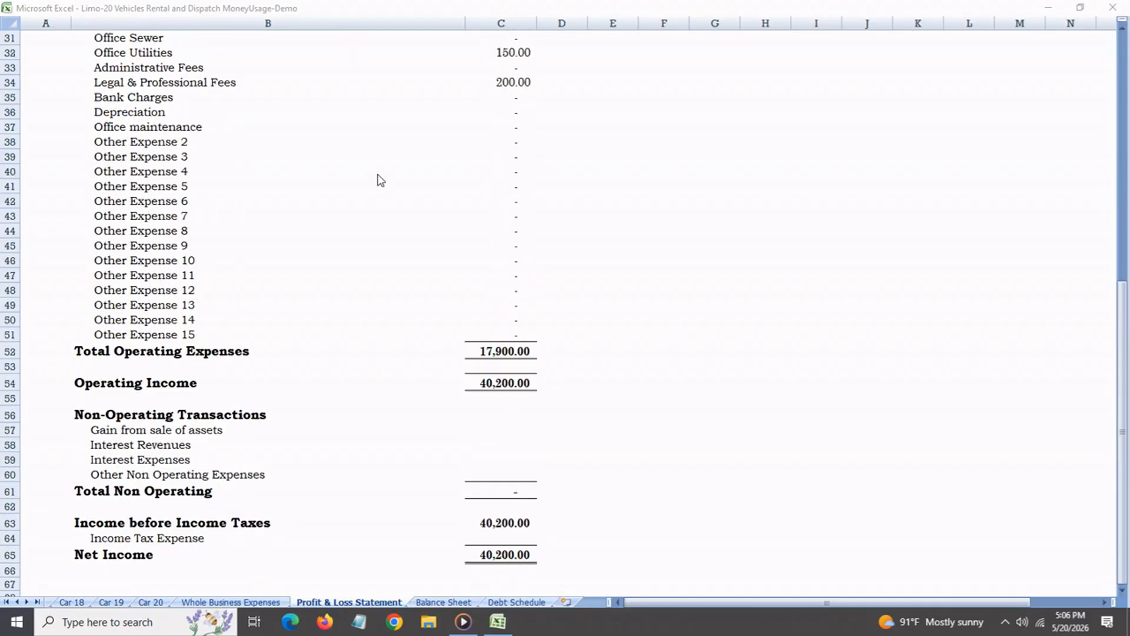
scroll(381, 180, "down", 2)
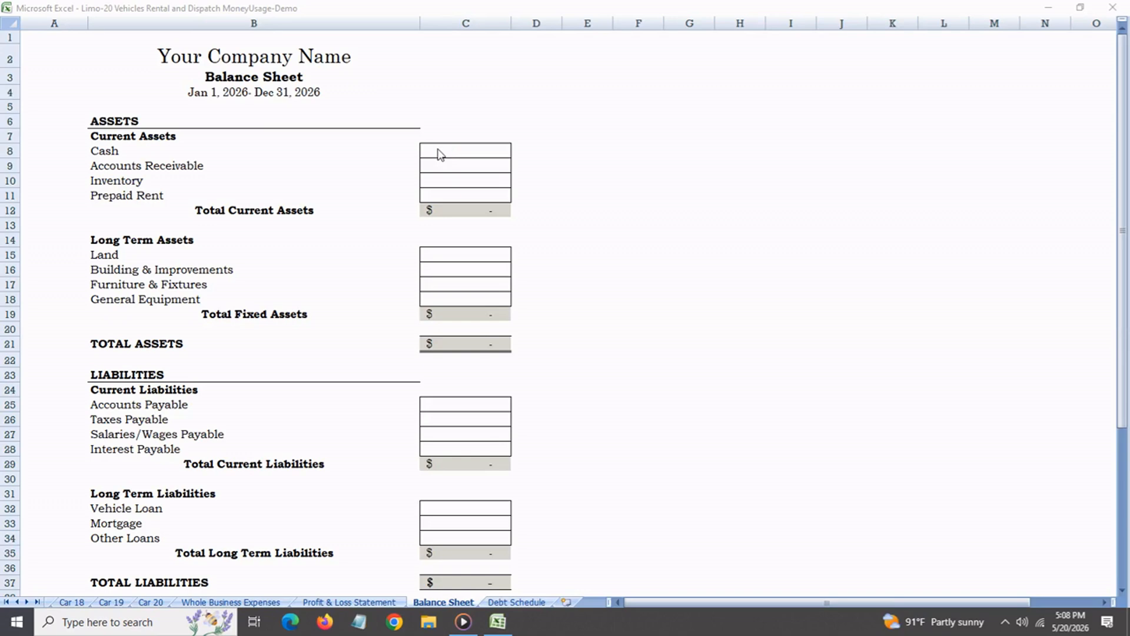
- Examine the Balance Sheet's entry cells for current assets, long-term assets, liabilities and Owner's Investment
left_click(450, 155)
left_click(451, 169)
left_click(451, 184)
left_click(450, 198)
scroll(445, 360, "down", 1)
scroll(446, 360, "down", 1)
left_click(446, 307)
scroll(446, 395, "down", 2)
left_click(451, 459)
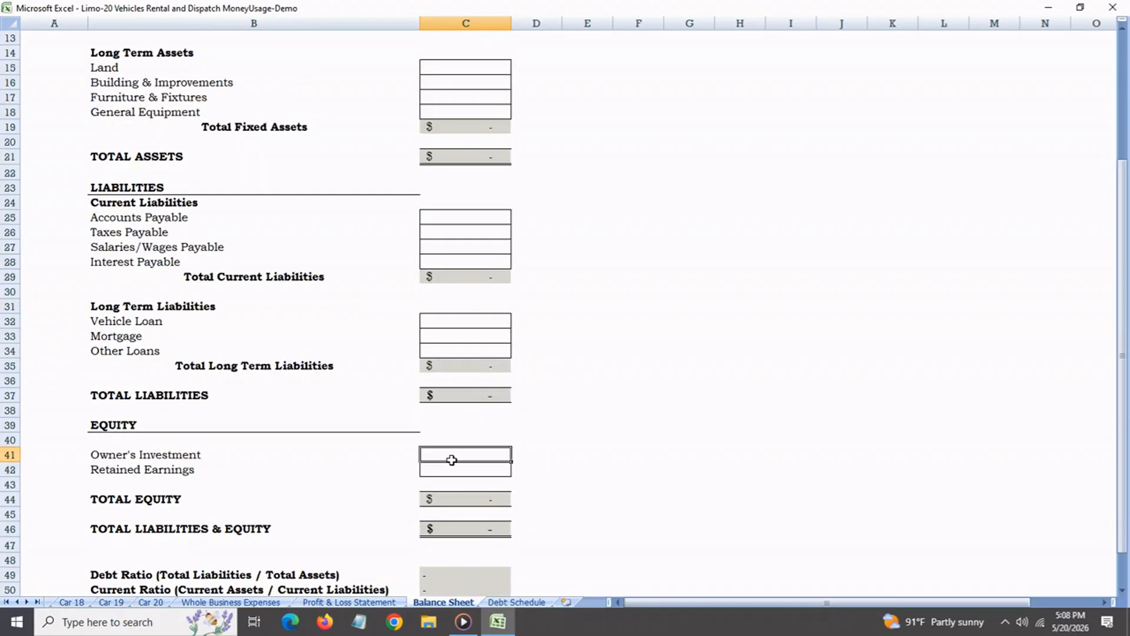
- Check the Balance Sheet's debt, current, working capital, assets-to-equity and debt-to-equity figures
scroll(450, 458, "down", 3)
left_click(442, 443)
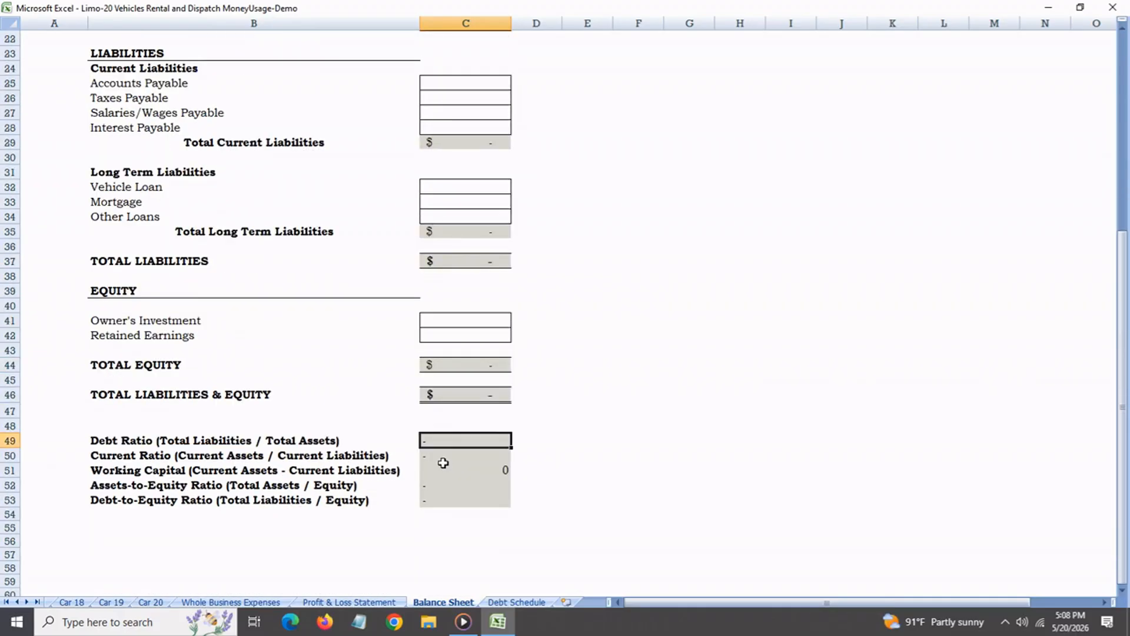
left_click(441, 461)
left_click(447, 470)
left_click(441, 488)
left_click(439, 498)
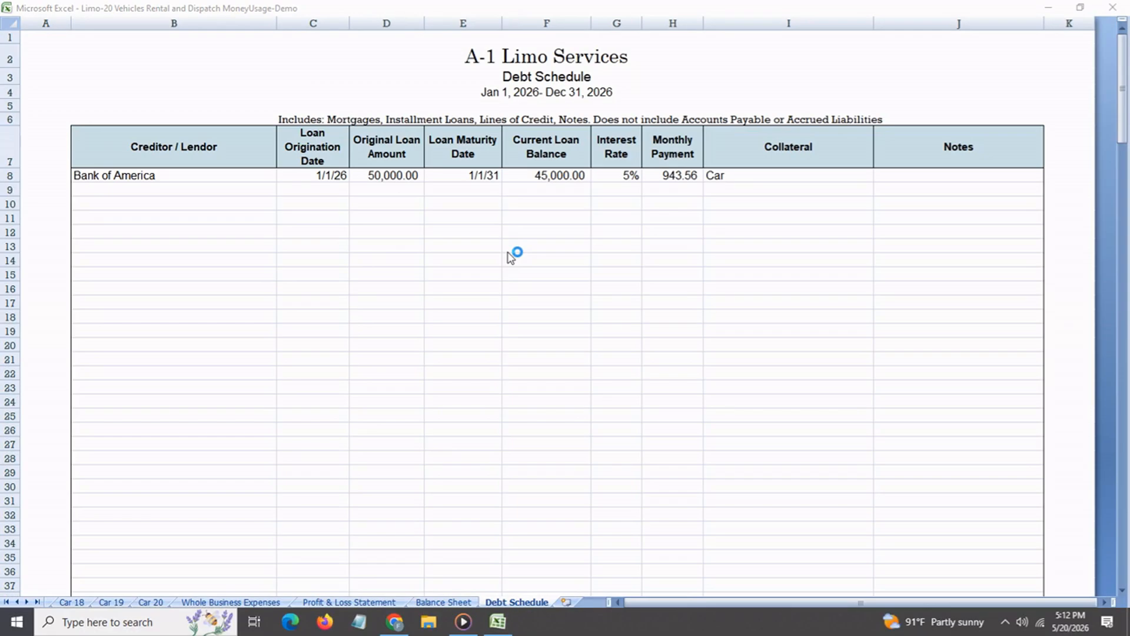
- Examine the Bank of America loan entry on the Debt Schedule, from creditor and dates through balance, rate and payment to collateral
left_click(211, 178)
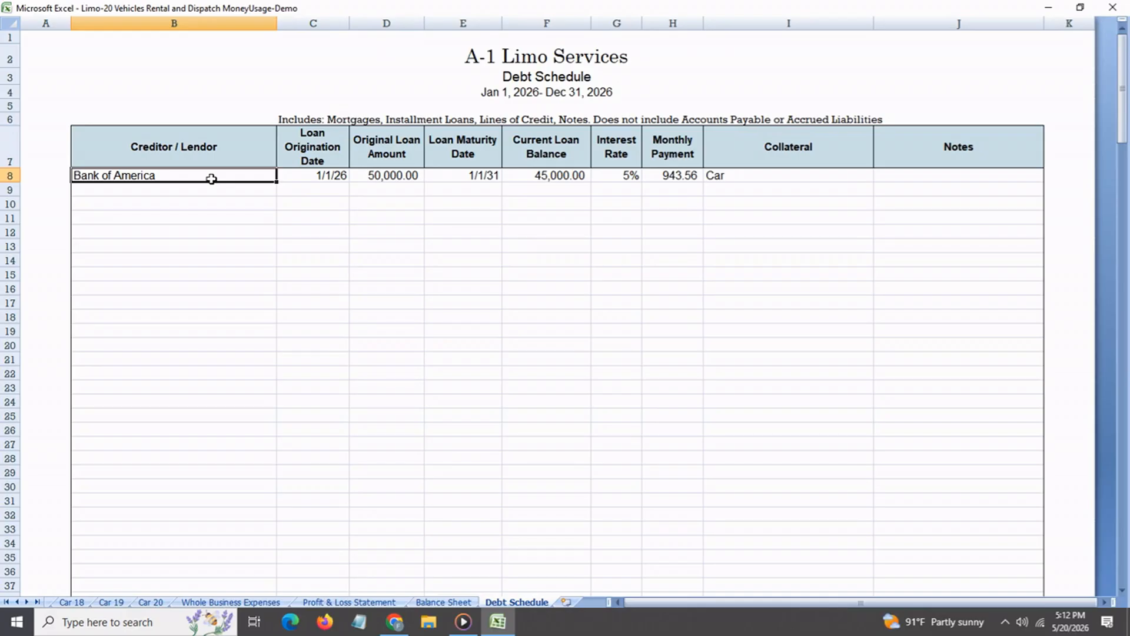
left_click(314, 179)
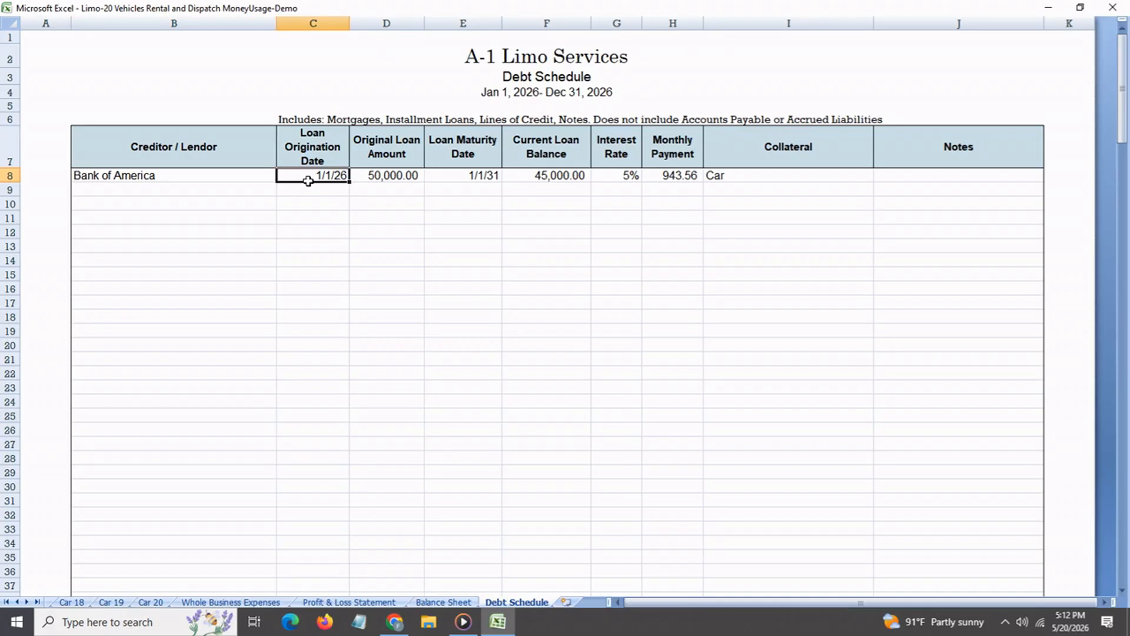
left_click(396, 178)
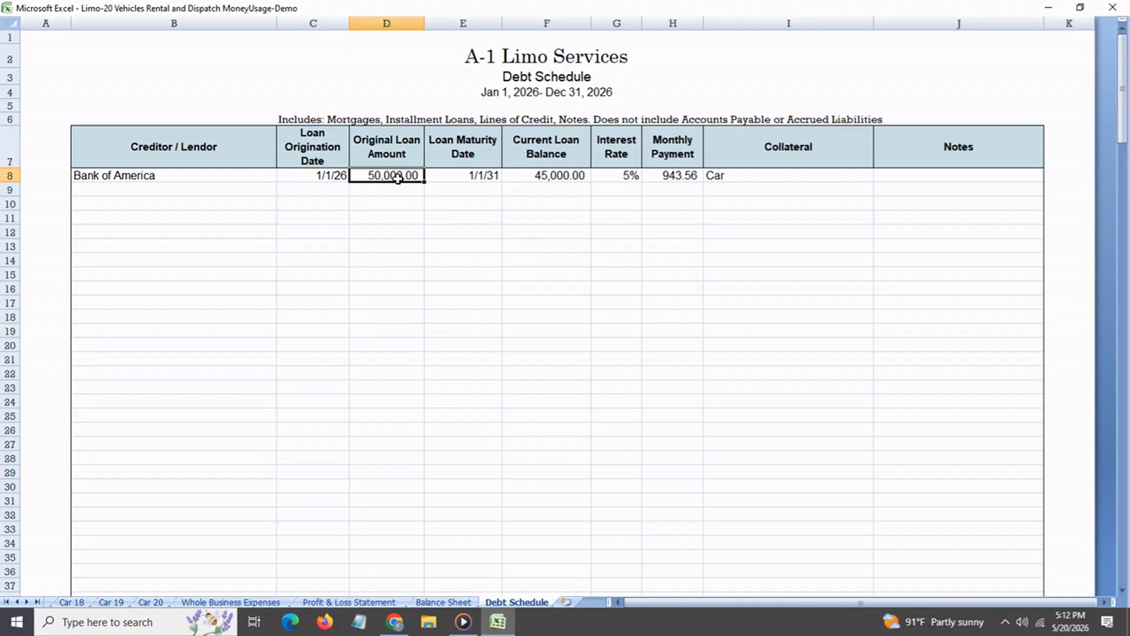
left_click(472, 179)
left_click(563, 186)
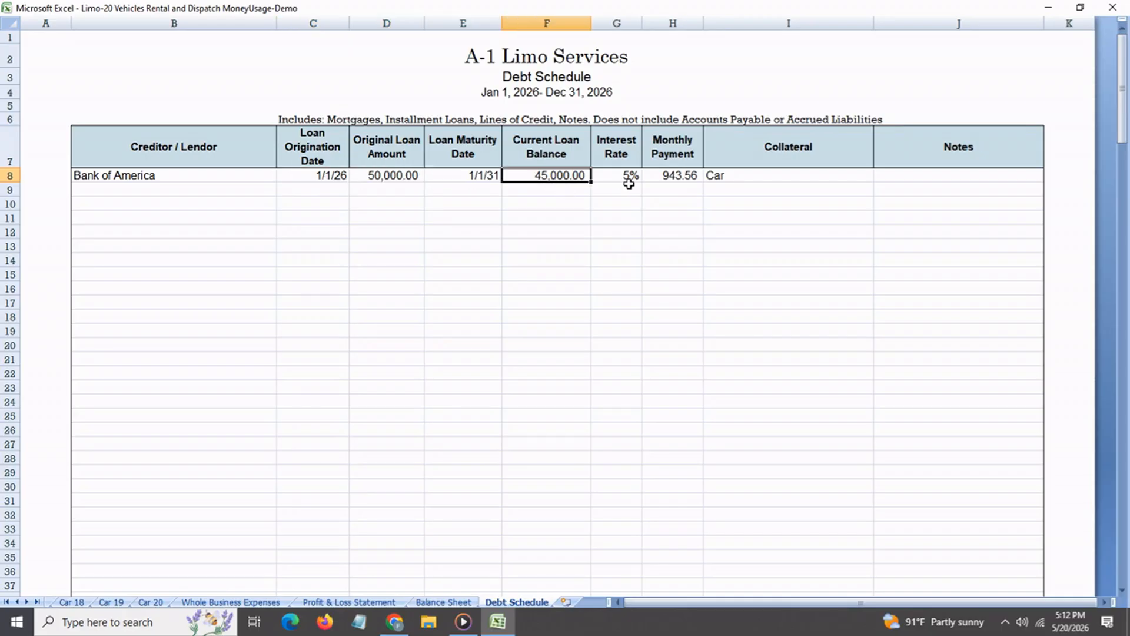
left_click(629, 180)
left_click(685, 183)
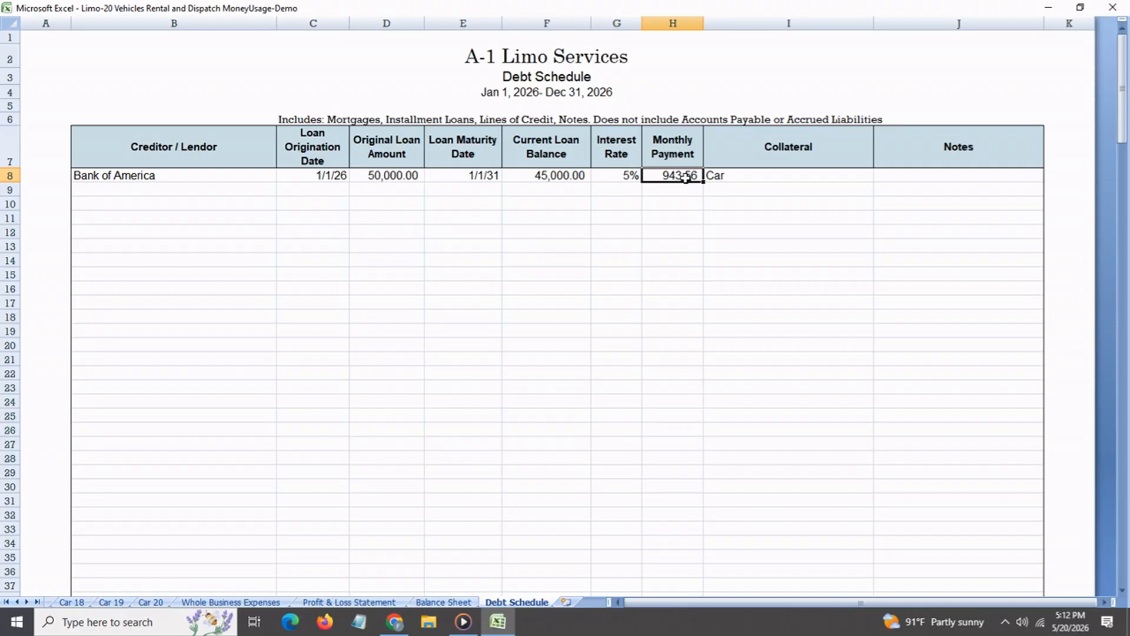
left_click(750, 184)
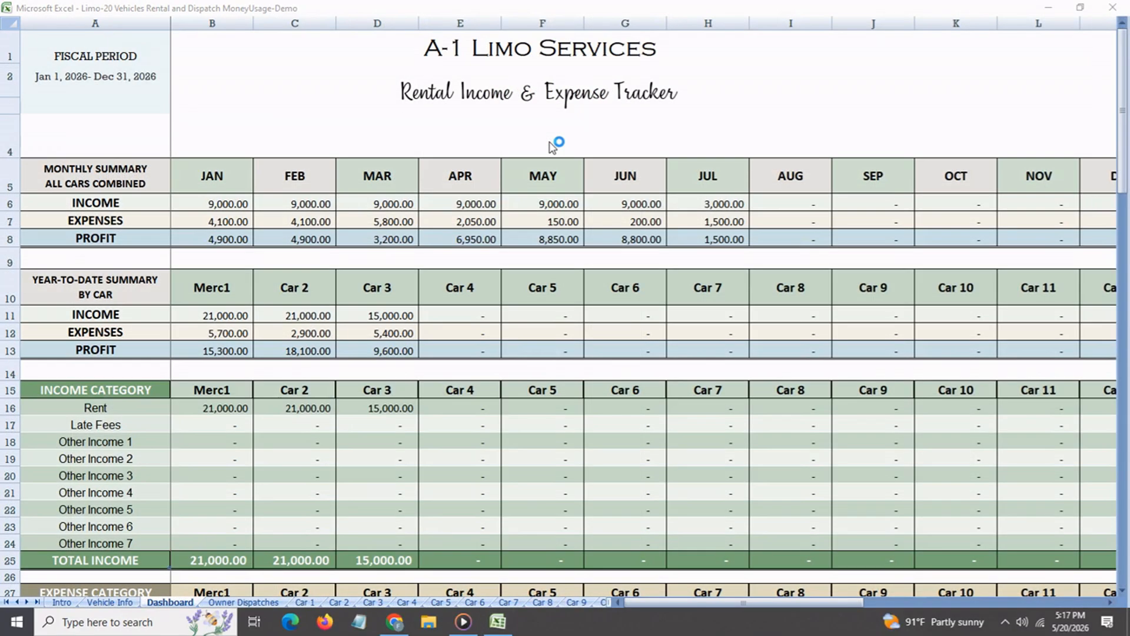
- Review the Dashboard from the monthly and per-car summaries through the income and expense categories to the Income & Expenses chart
scroll(555, 146, "down", 1)
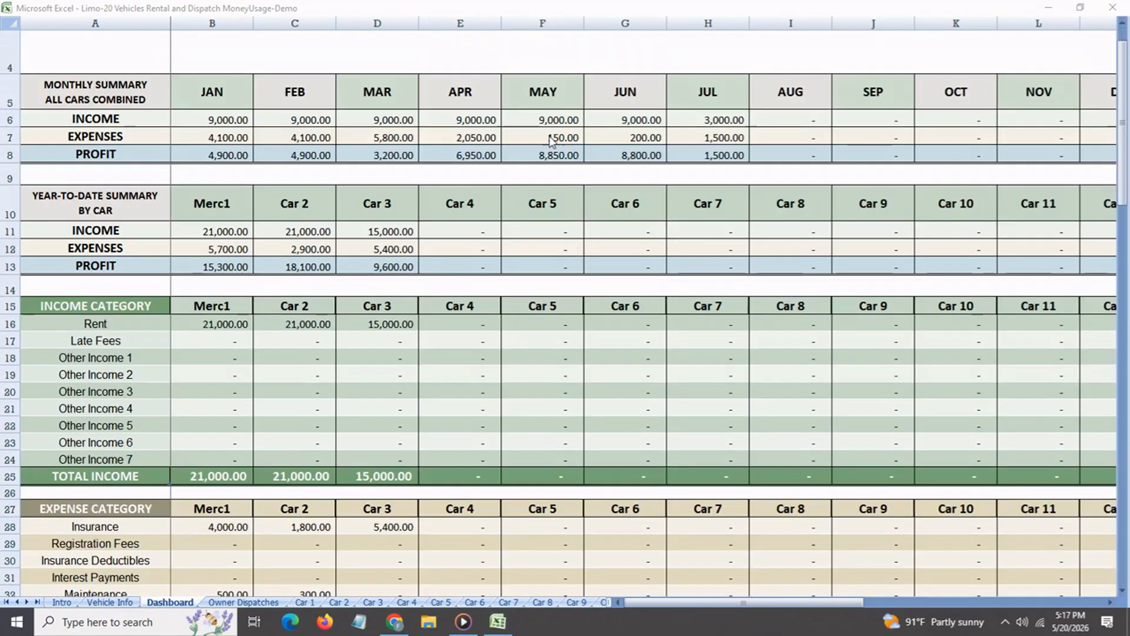
scroll(551, 140, "down", 2)
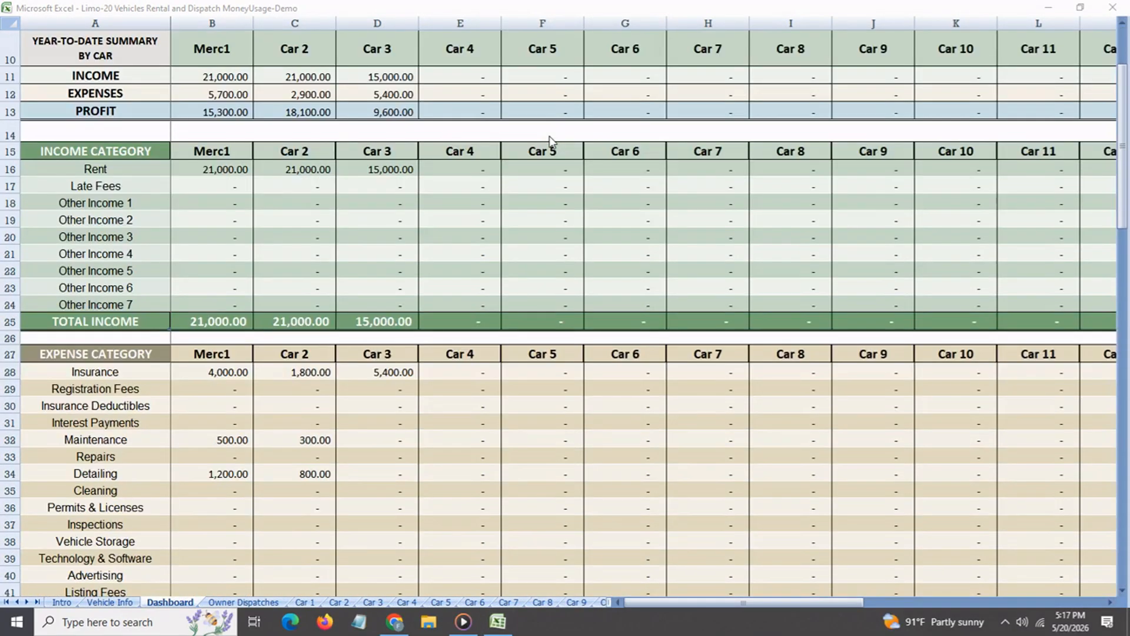
scroll(551, 140, "down", 2)
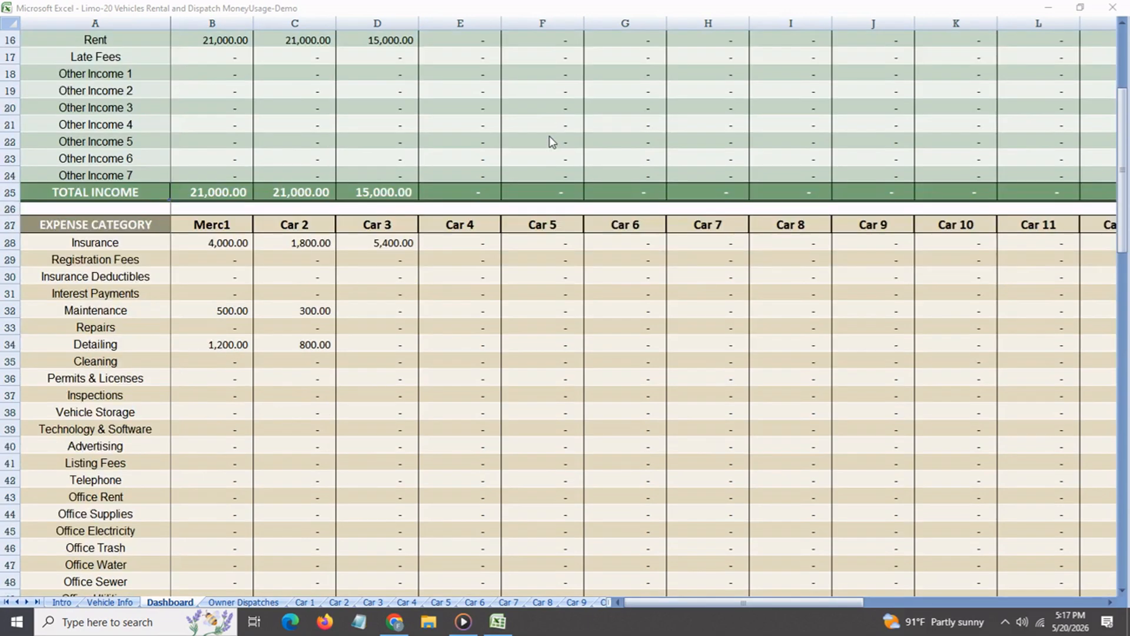
scroll(551, 142, "down", 6)
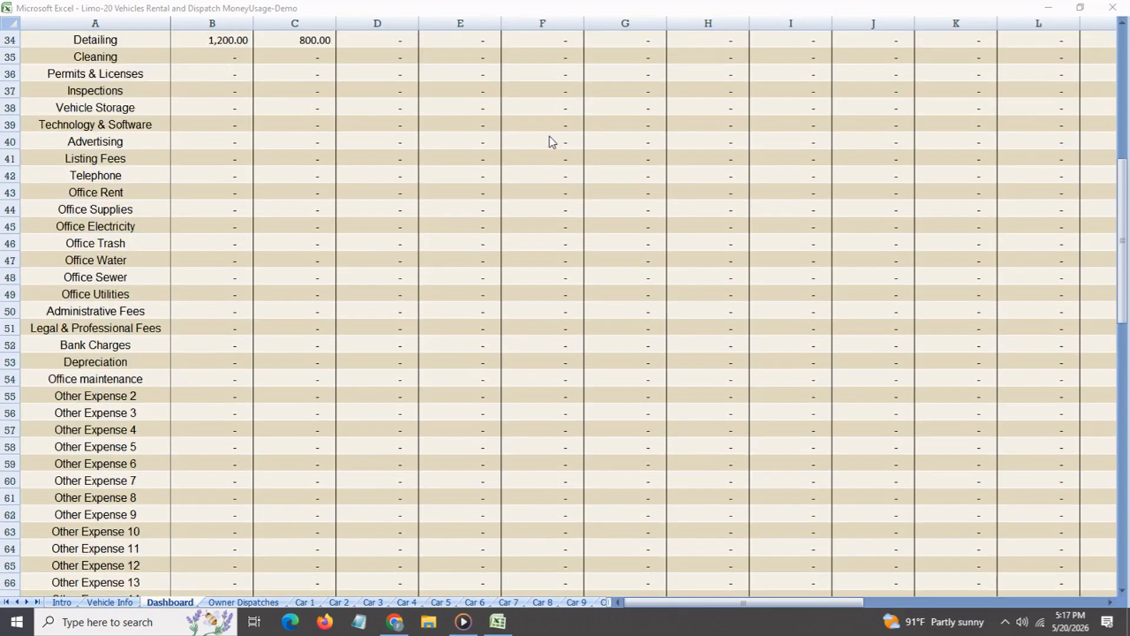
scroll(552, 142, "down", 2)
scroll(552, 142, "down", 4)
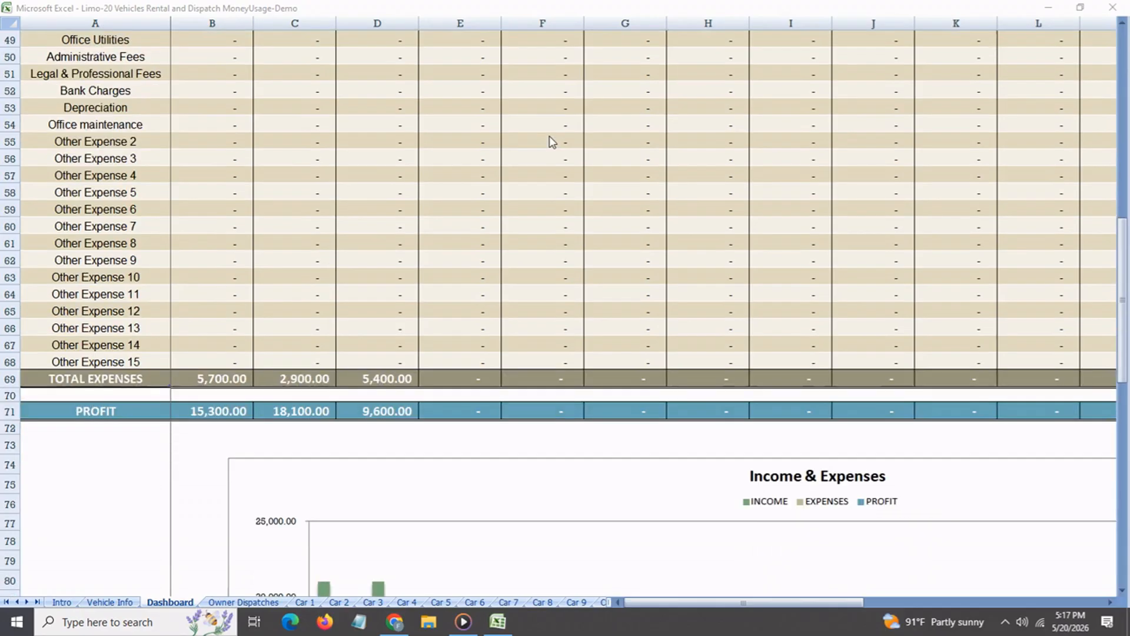
scroll(552, 142, "down", 3)
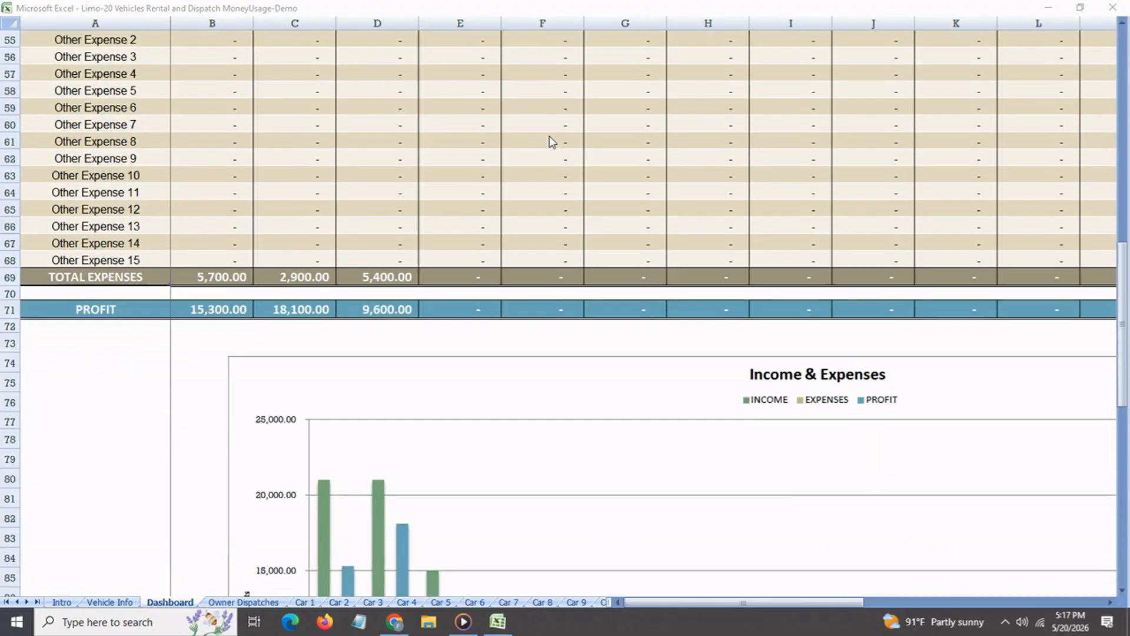
scroll(552, 141, "down", 4)
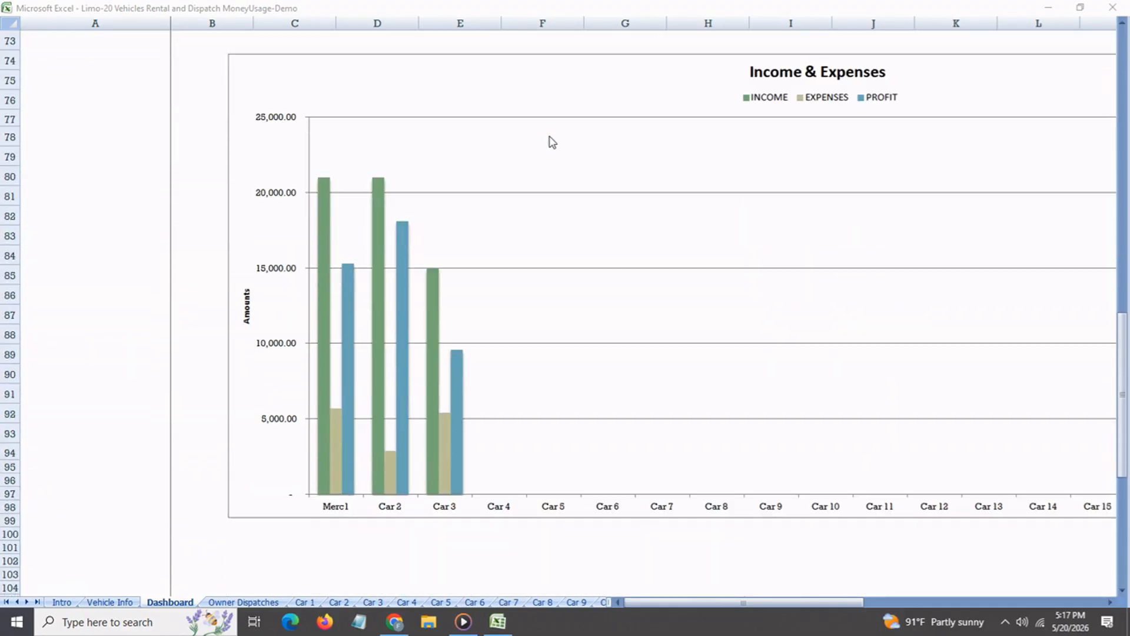
scroll(552, 141, "down", 1)
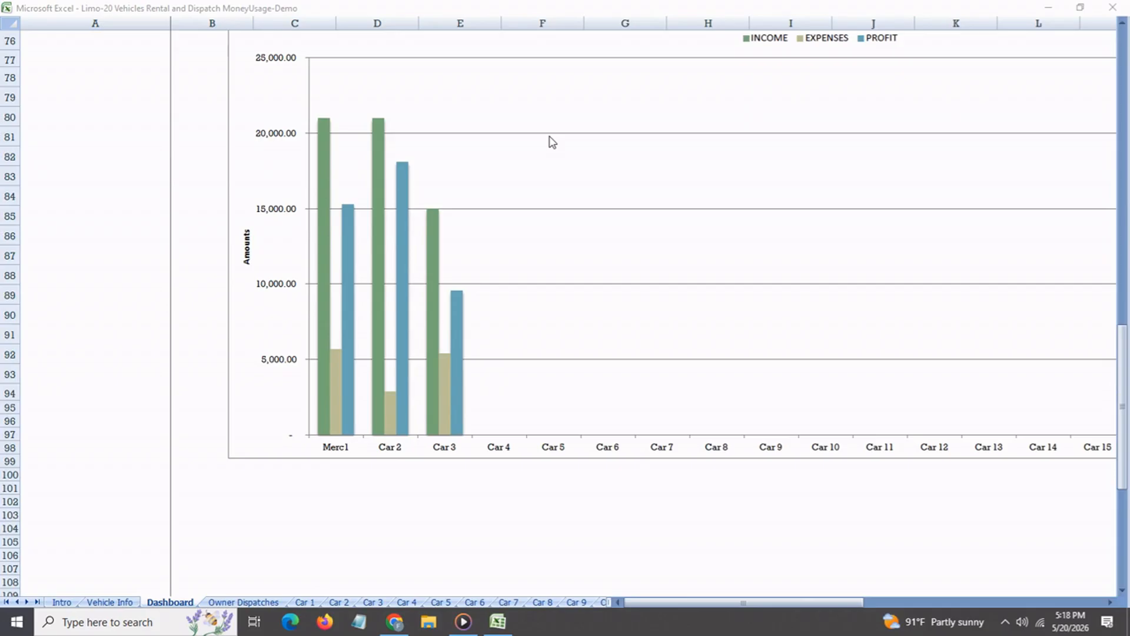